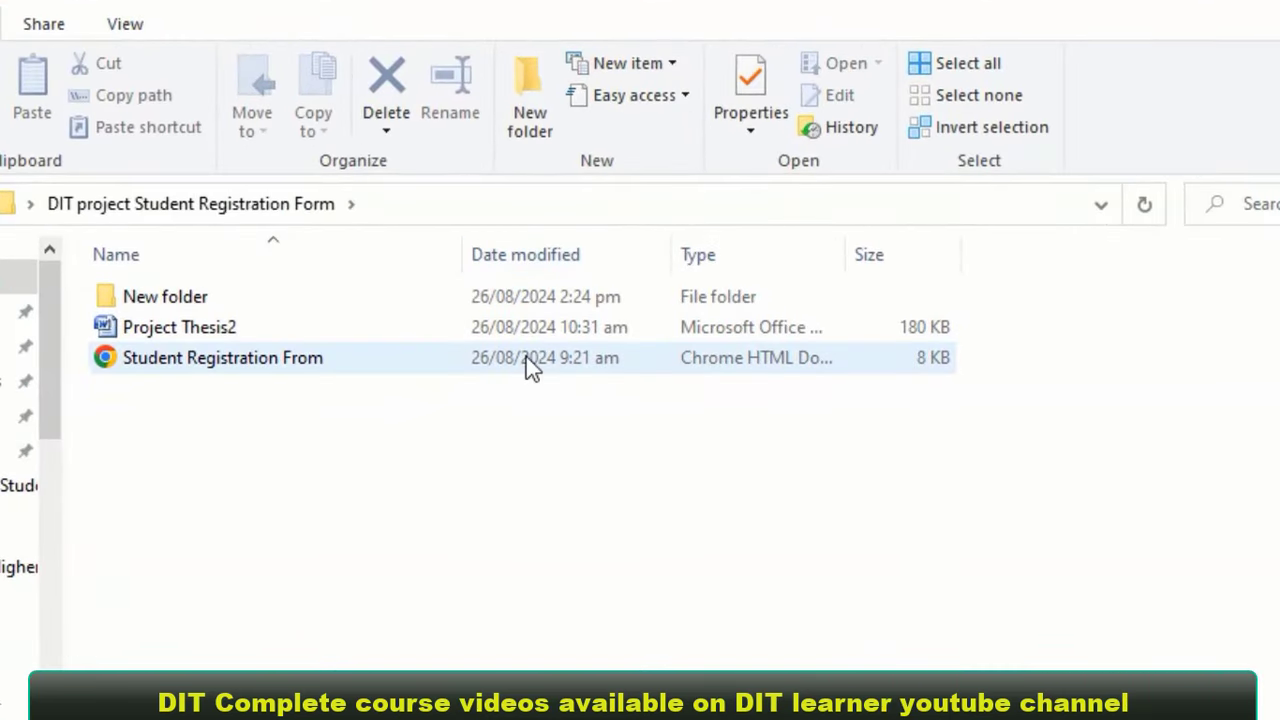
Open the Student Registration From HTML file and look through the whole form down to the courses section
double_click(527, 360)
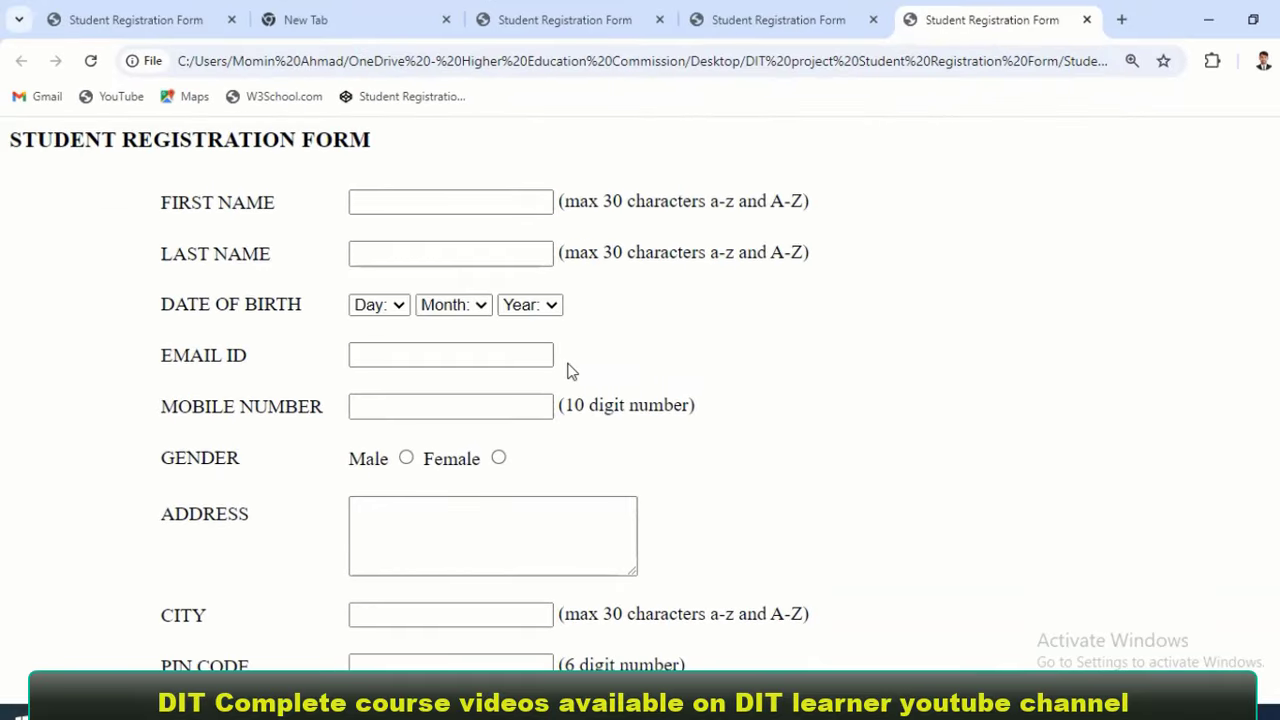
key("ctrl+plus")
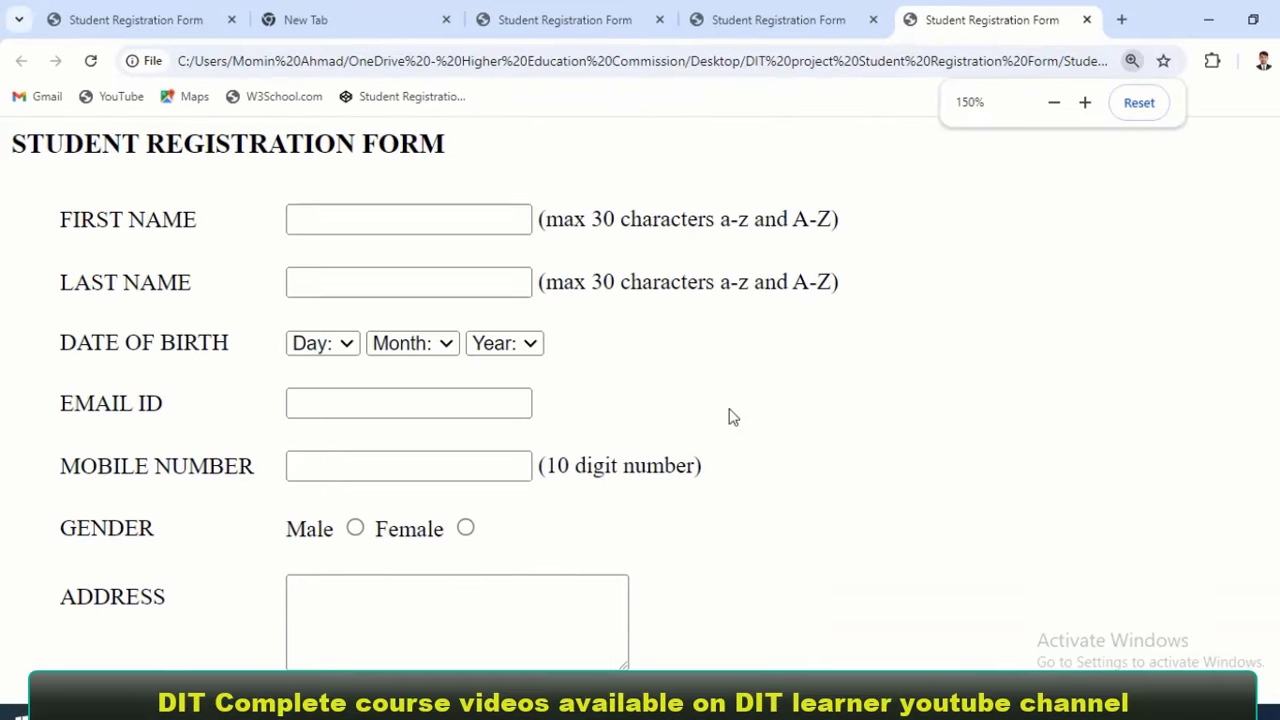
key("ctrl+minus")
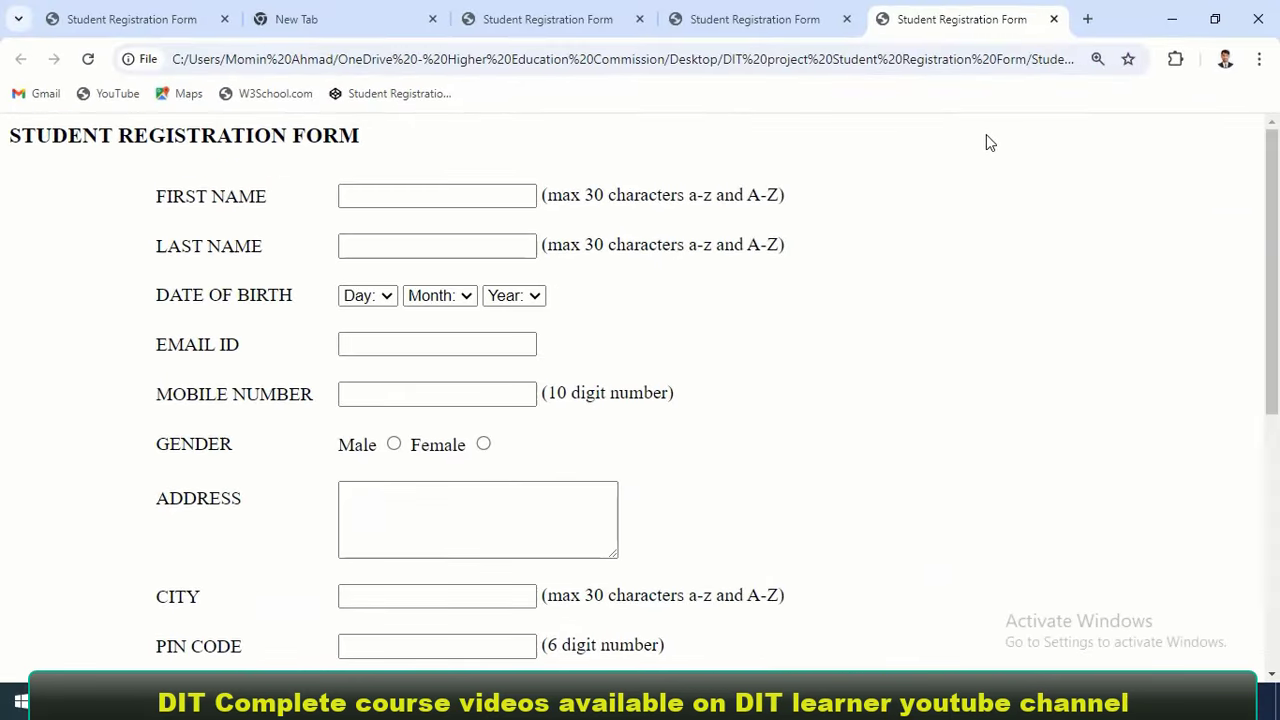
scroll(1036, 318, "down", 5)
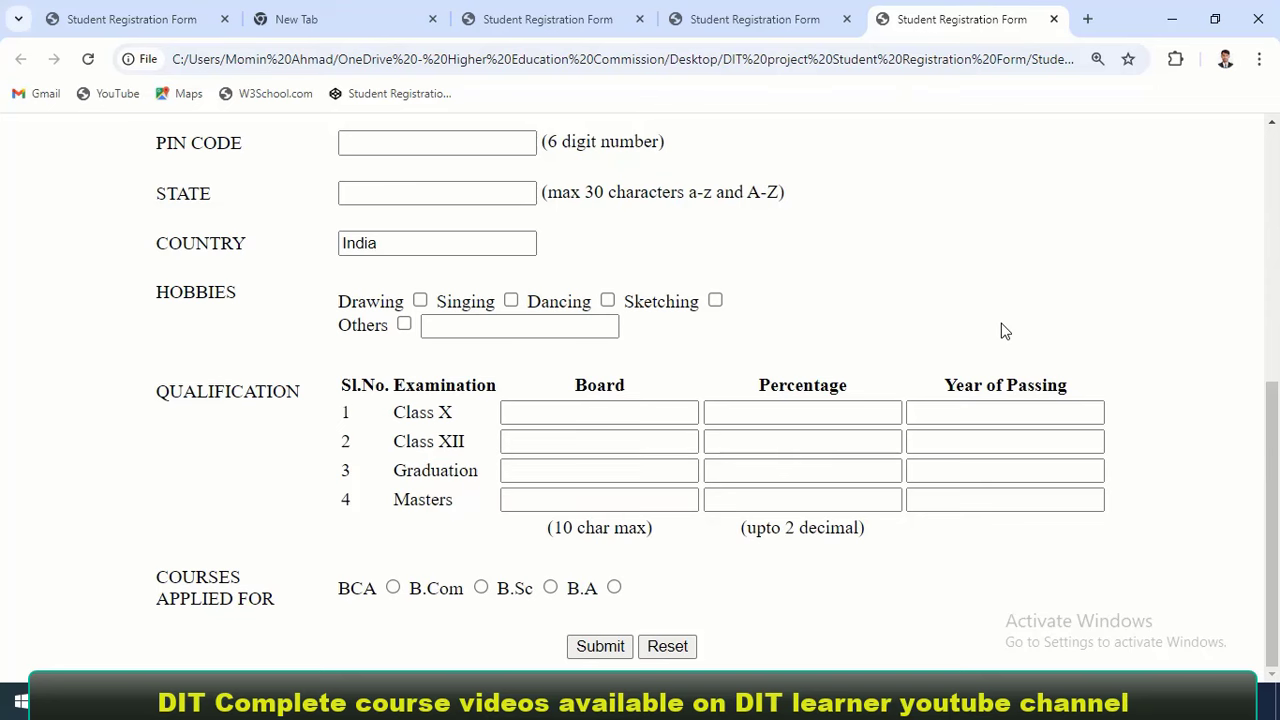
Return to the DIT project Student Registration Form folder and open the Project Thesis2 document in Word
left_click(1172, 19)
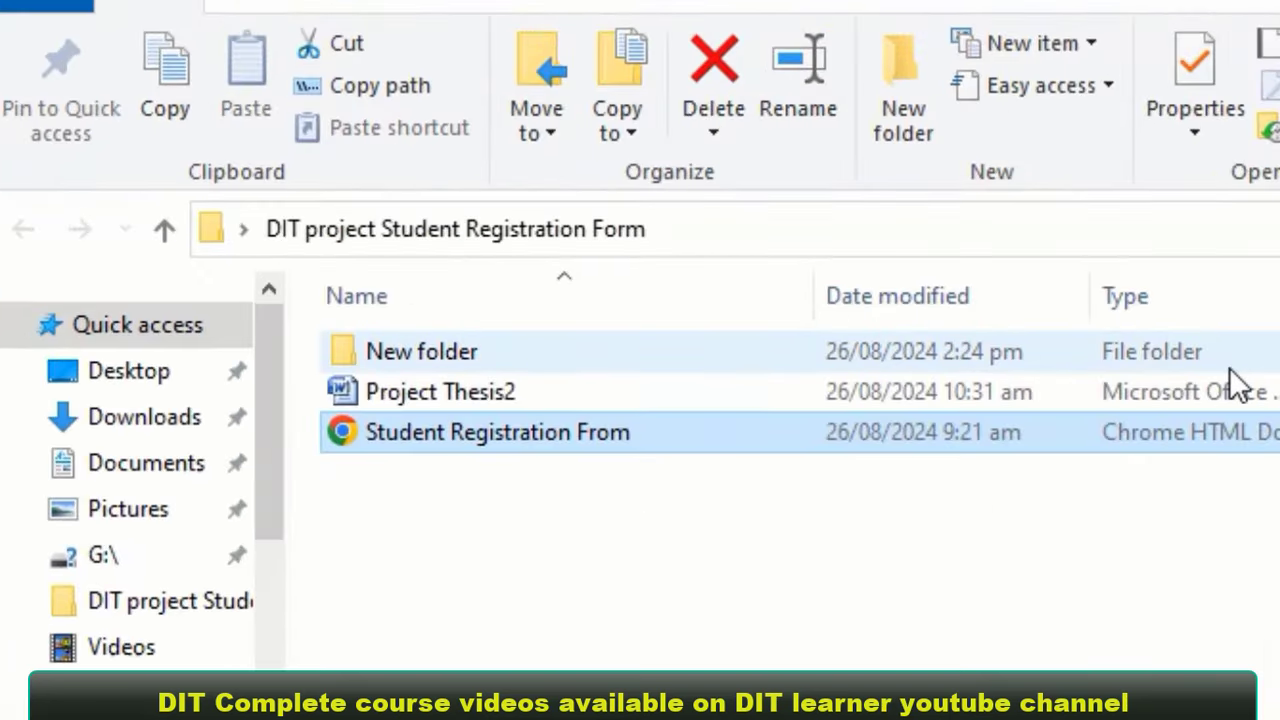
left_click(1079, 376)
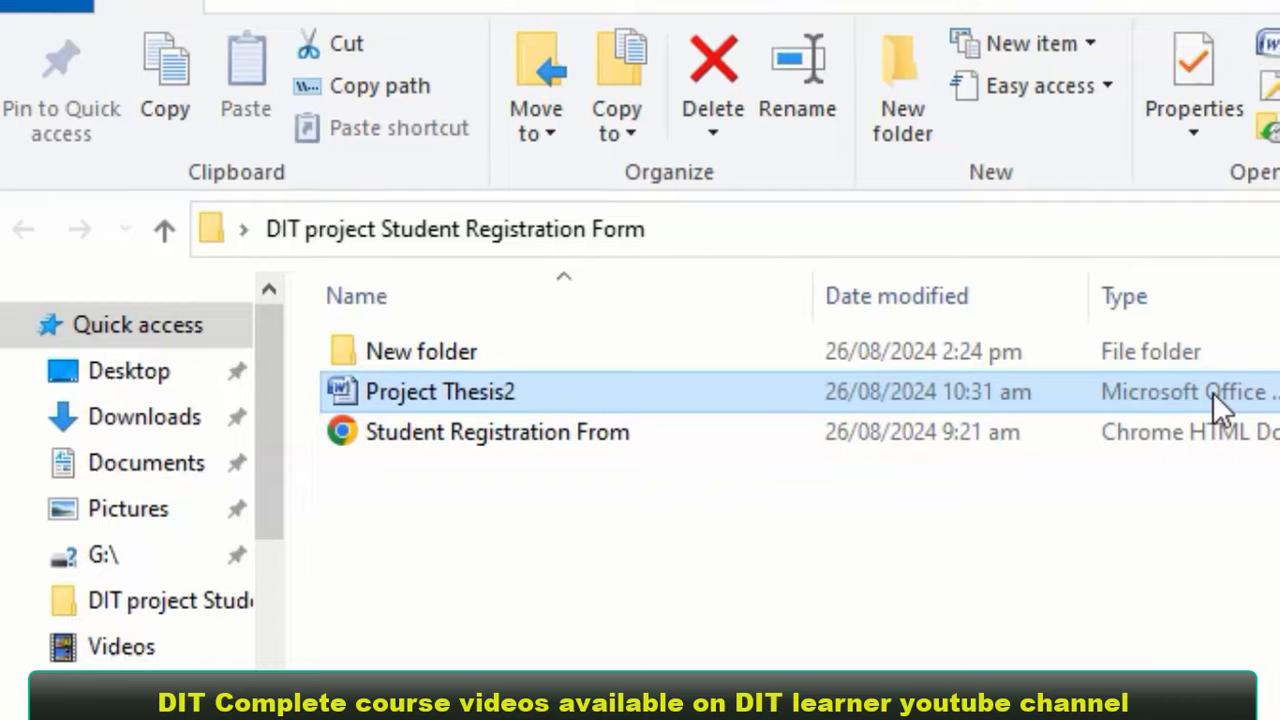
double_click(1213, 392)
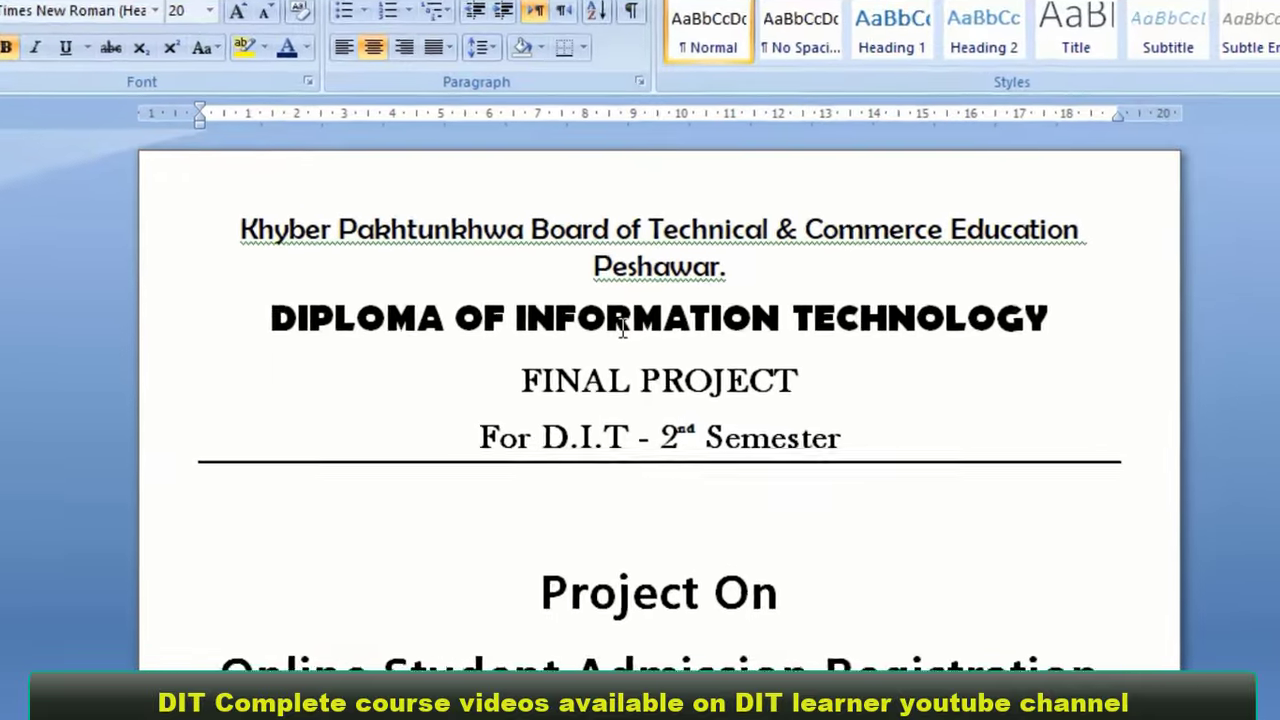
Examine the thesis cover page headings, including the board name, the semester line and the project title
left_click_drag(362, 240, 646, 250)
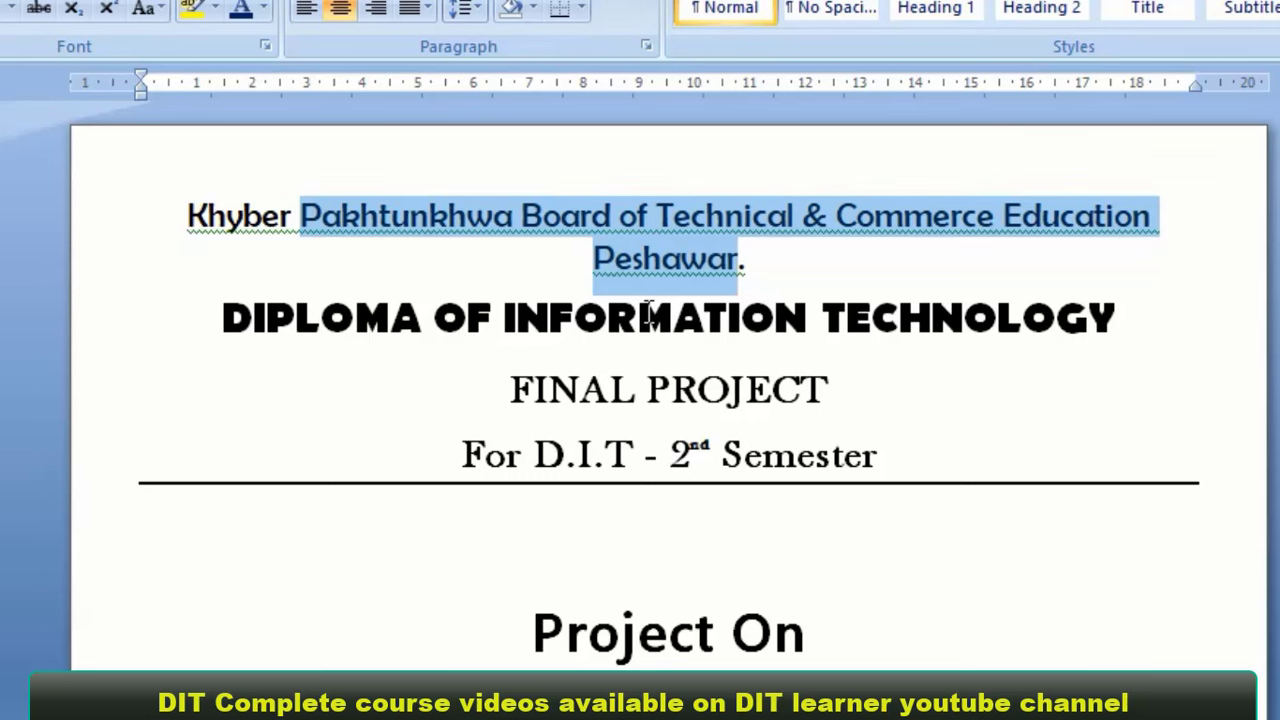
left_click(723, 390)
left_click_drag(645, 452, 773, 463)
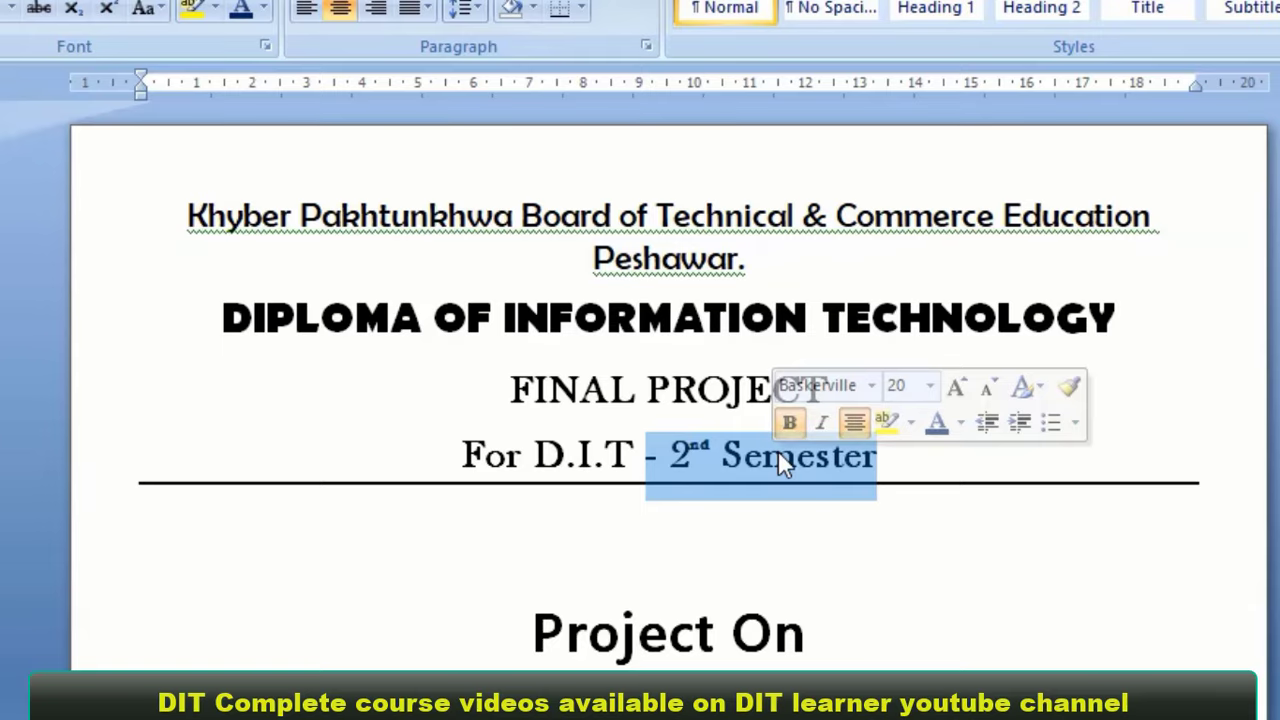
scroll(778, 450, "down", 5)
left_click(671, 278)
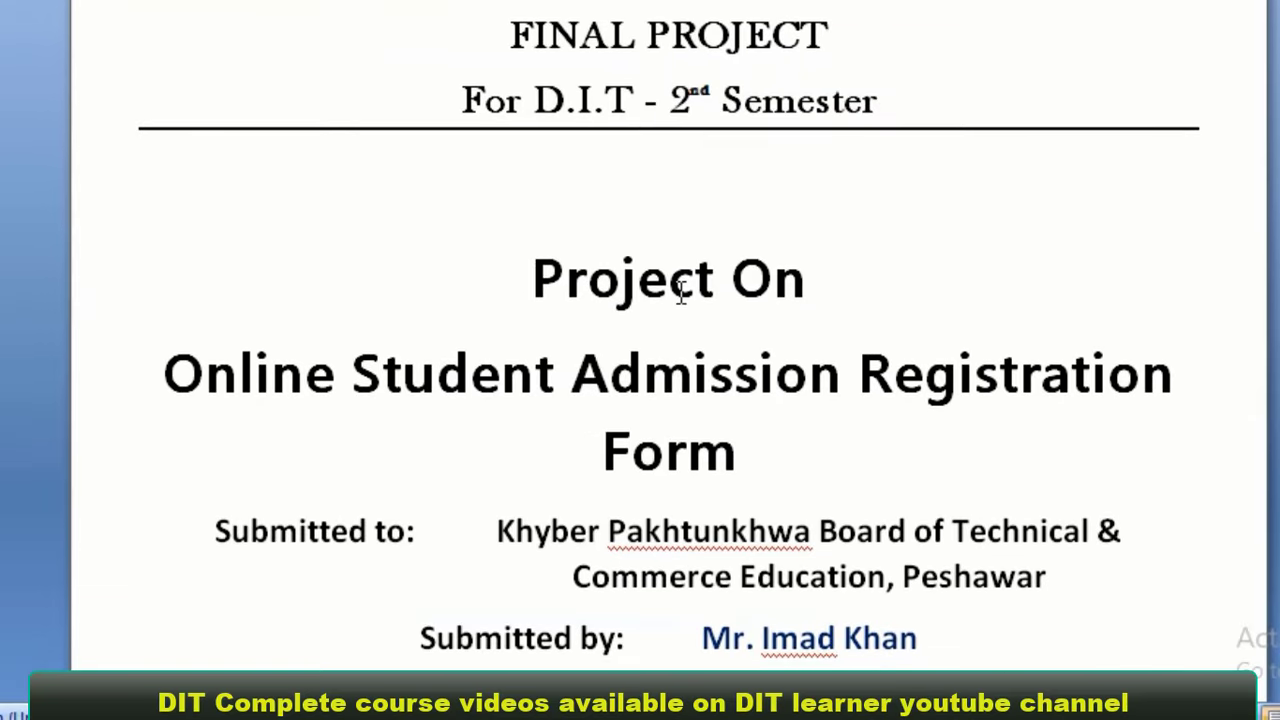
left_click_drag(318, 368, 873, 422)
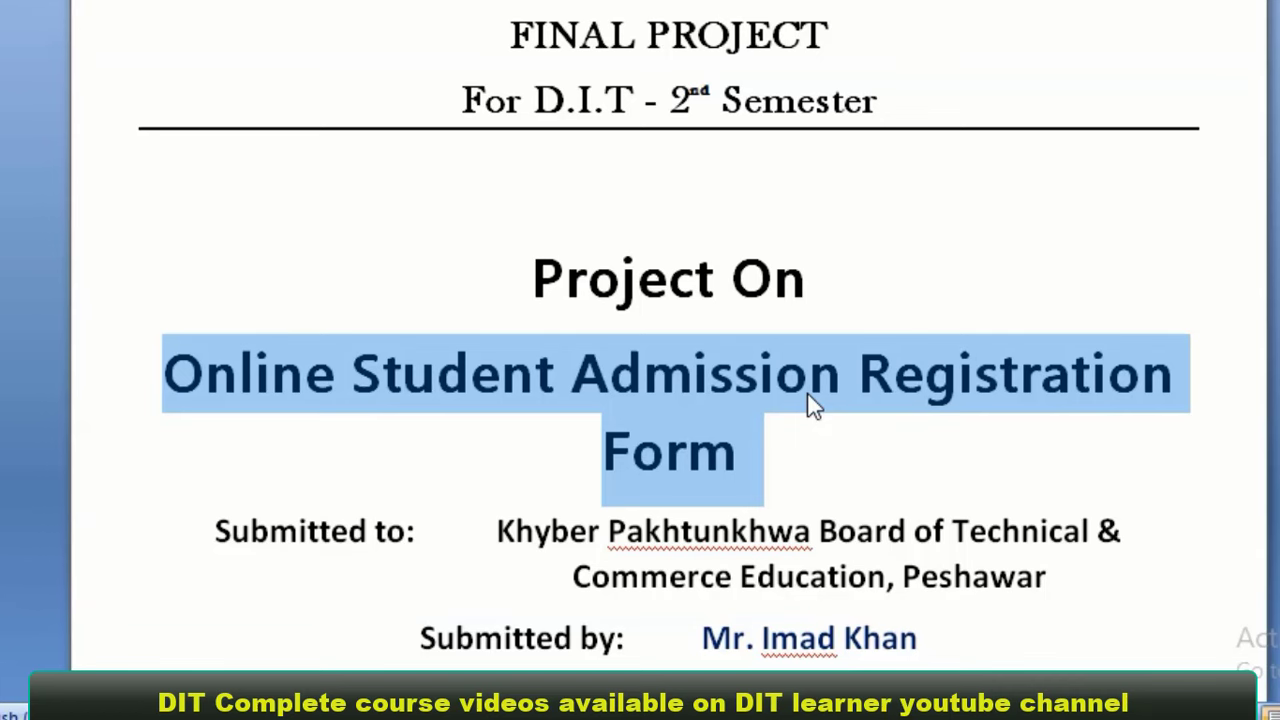
Examine the cover page's submission details: the receiving board, the student's name, the roll number and the semester
scroll(814, 404, "down", 3)
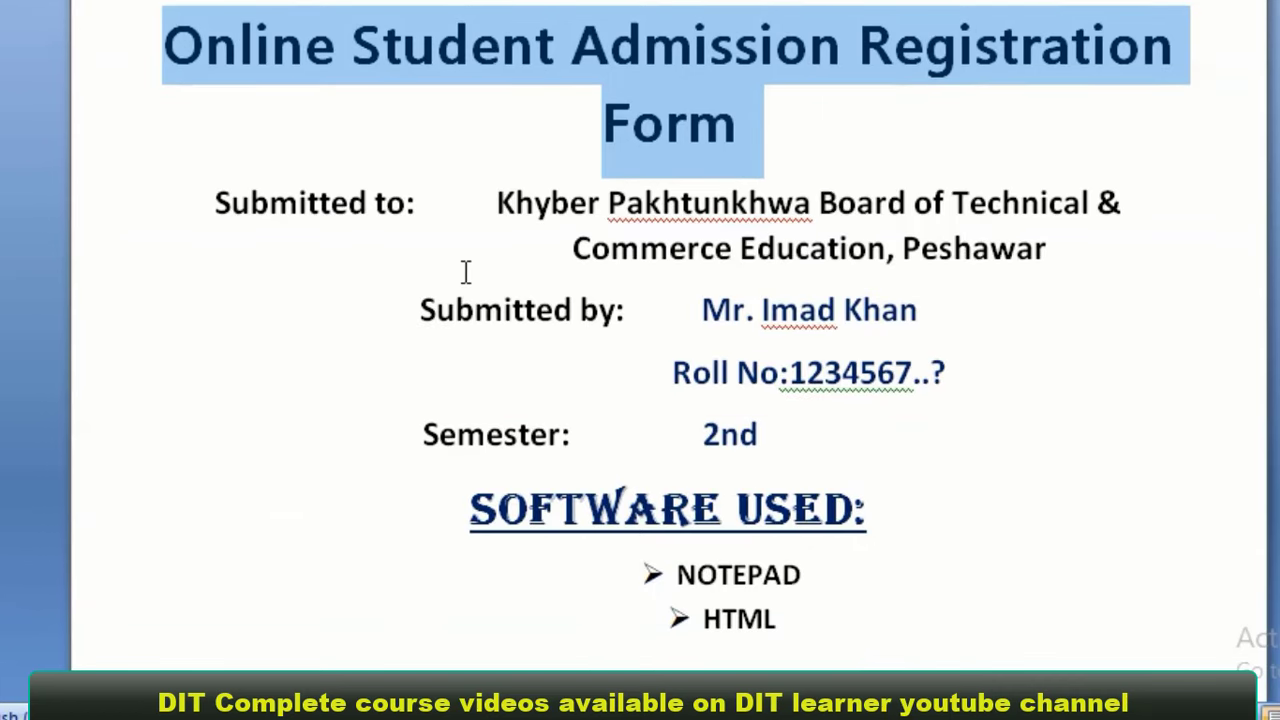
left_click_drag(497, 204, 700, 232)
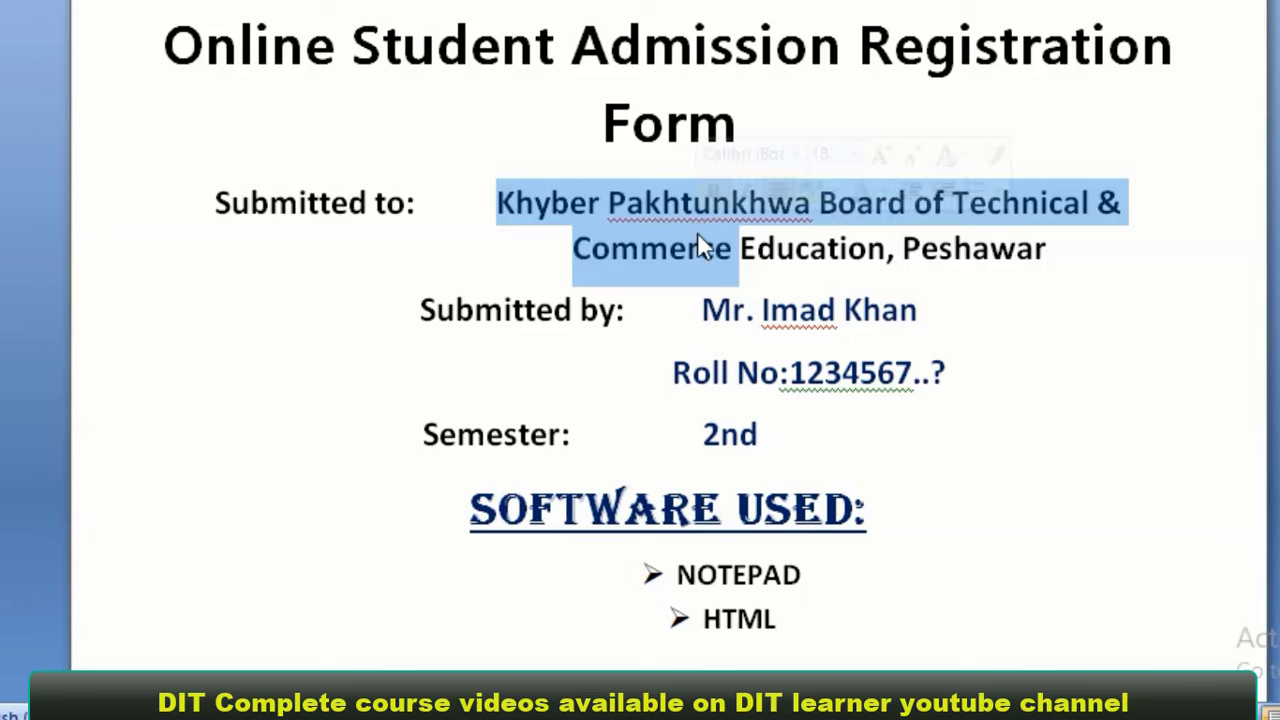
left_click(840, 272)
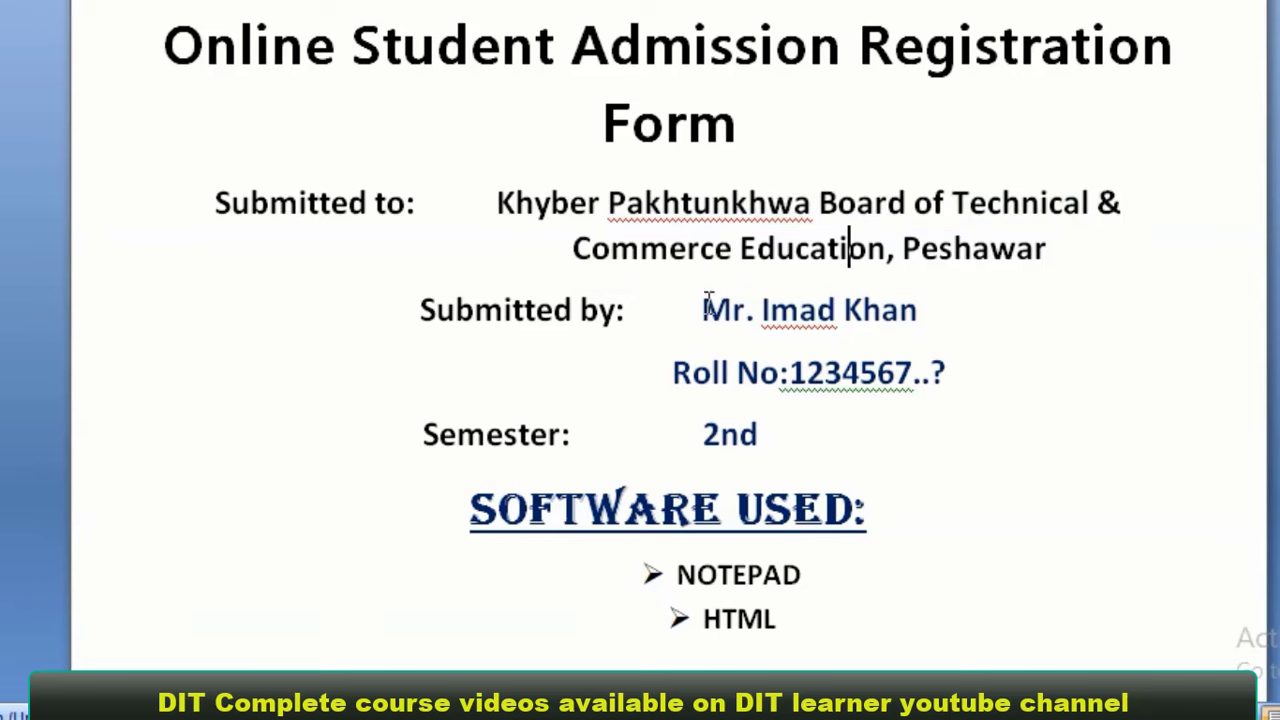
left_click_drag(697, 316, 875, 341)
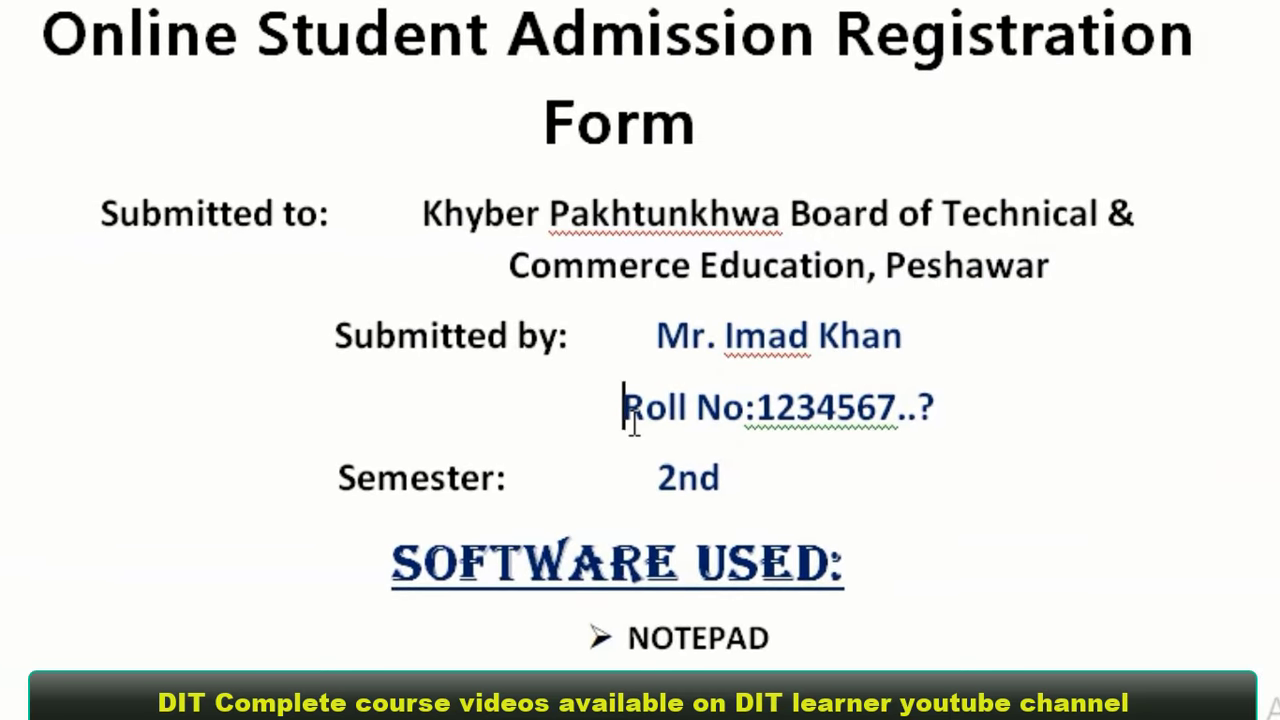
left_click_drag(627, 422, 800, 427)
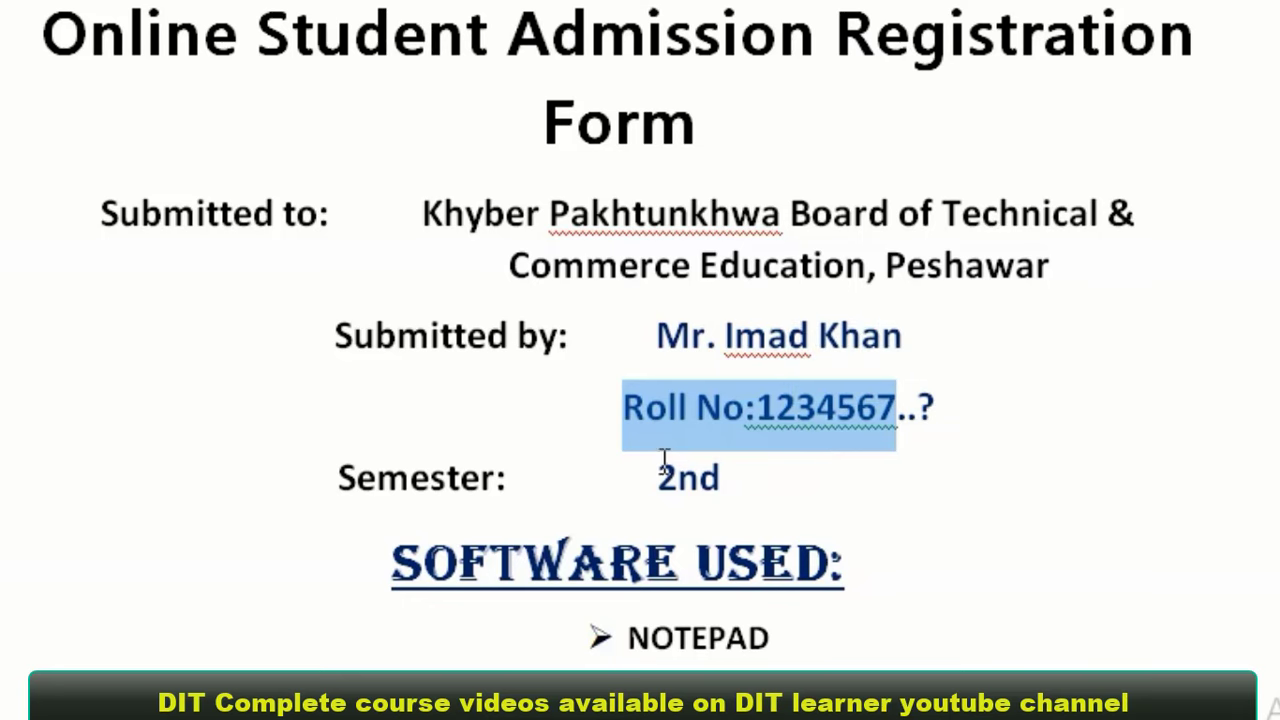
left_click_drag(660, 477, 677, 481)
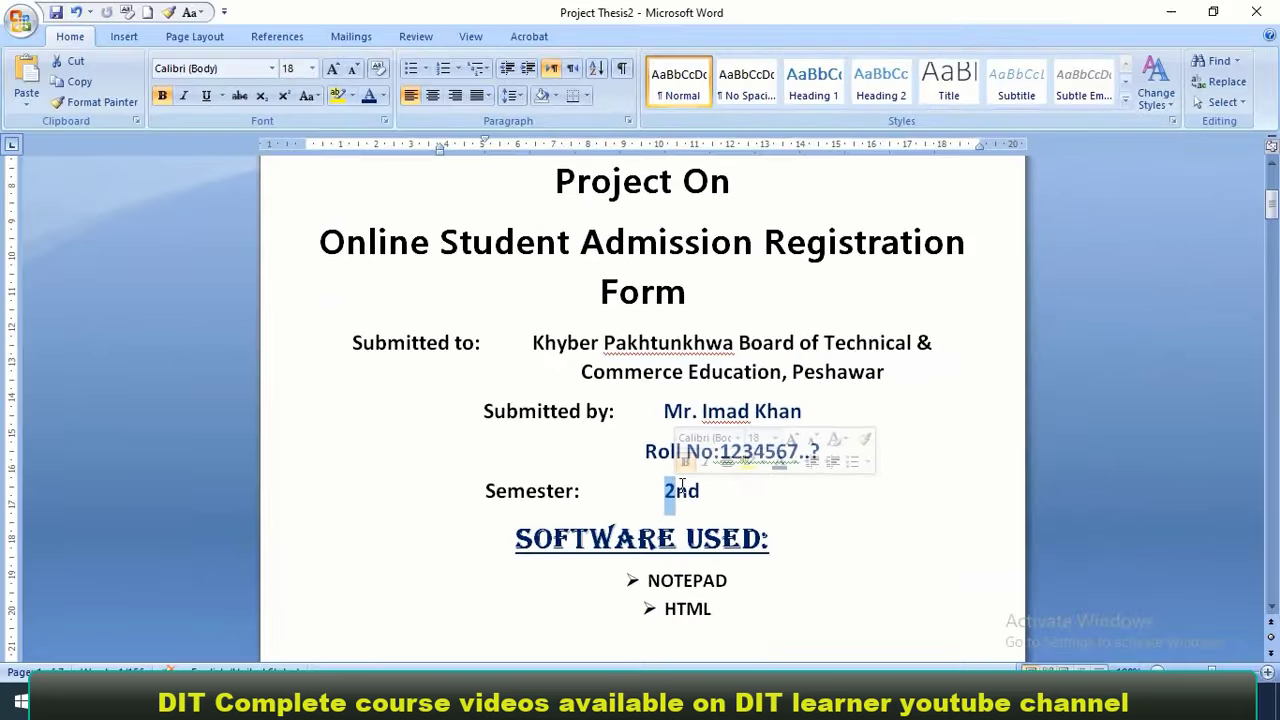
Examine the Software Used list and the Center line at the end of the cover page
scroll(682, 485, "down", 3)
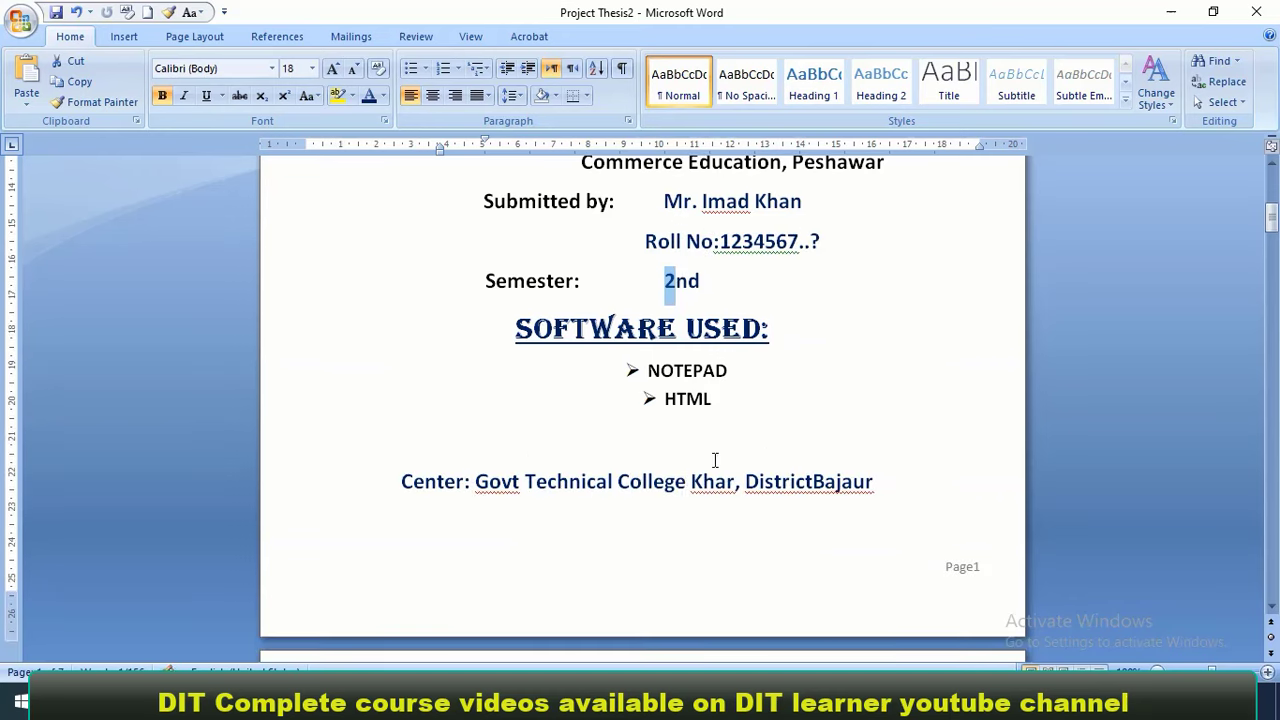
left_click_drag(779, 344, 595, 335)
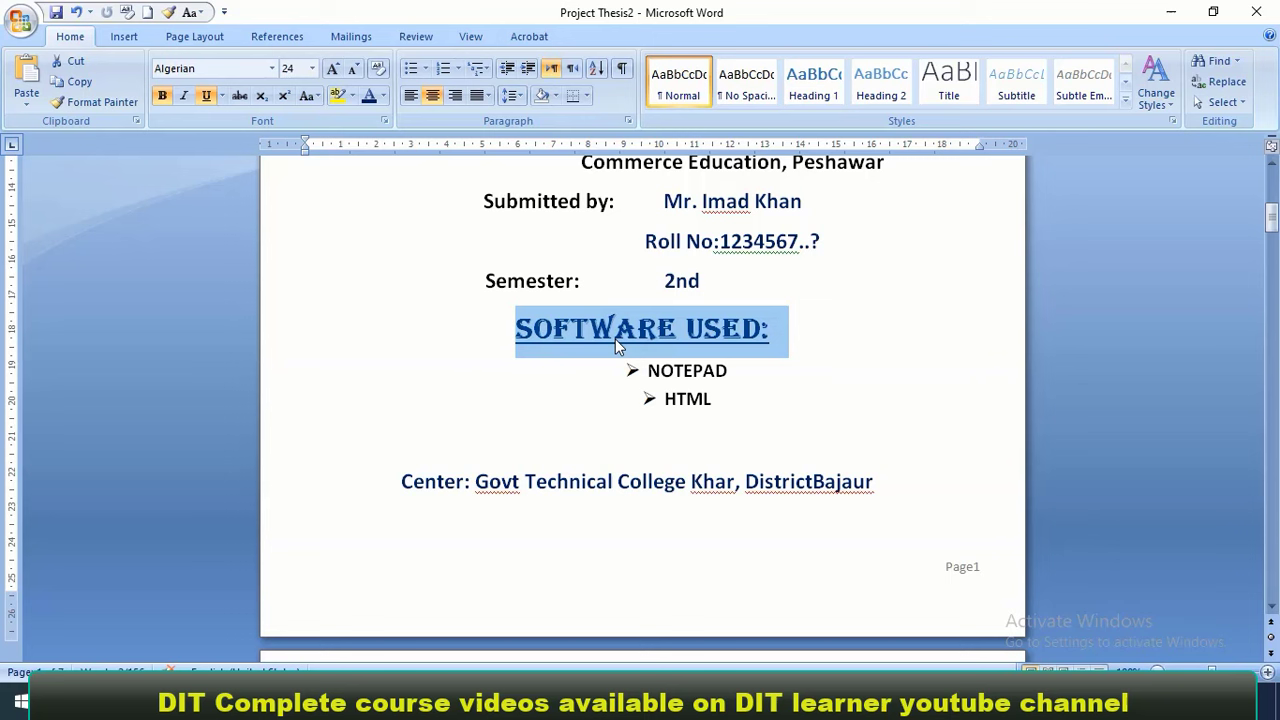
left_click_drag(736, 375, 648, 375)
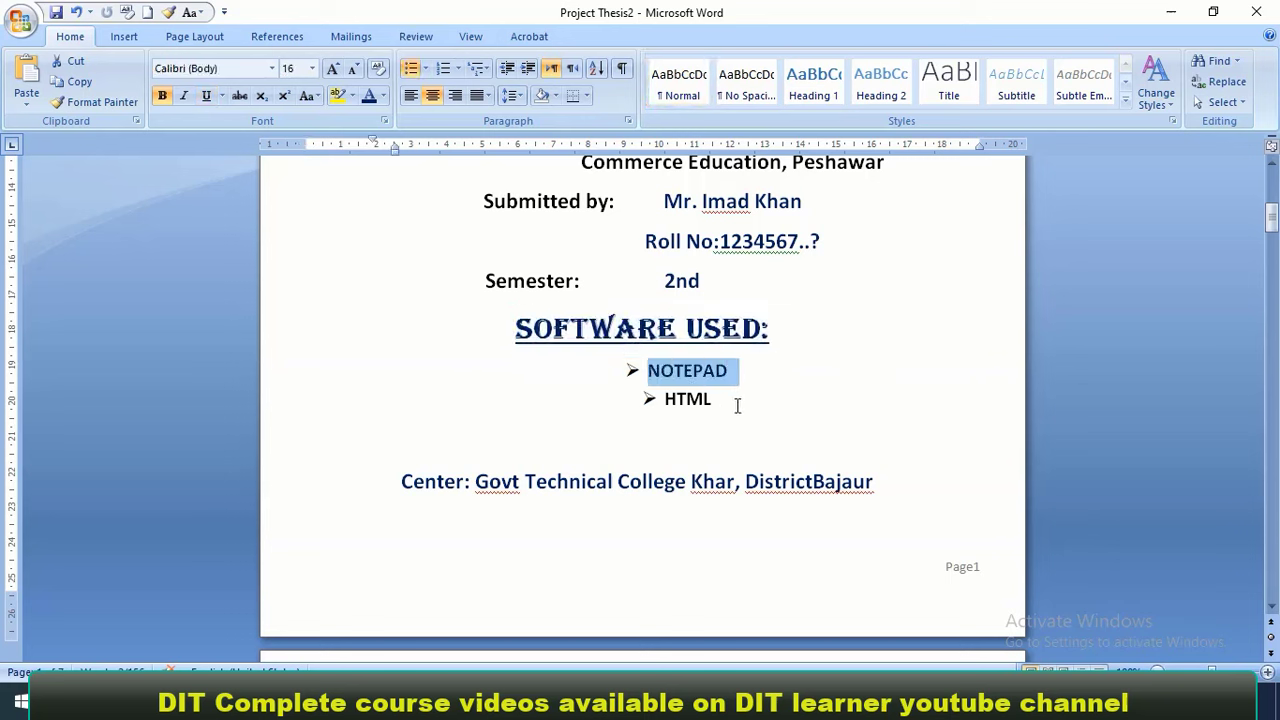
left_click_drag(738, 406, 663, 401)
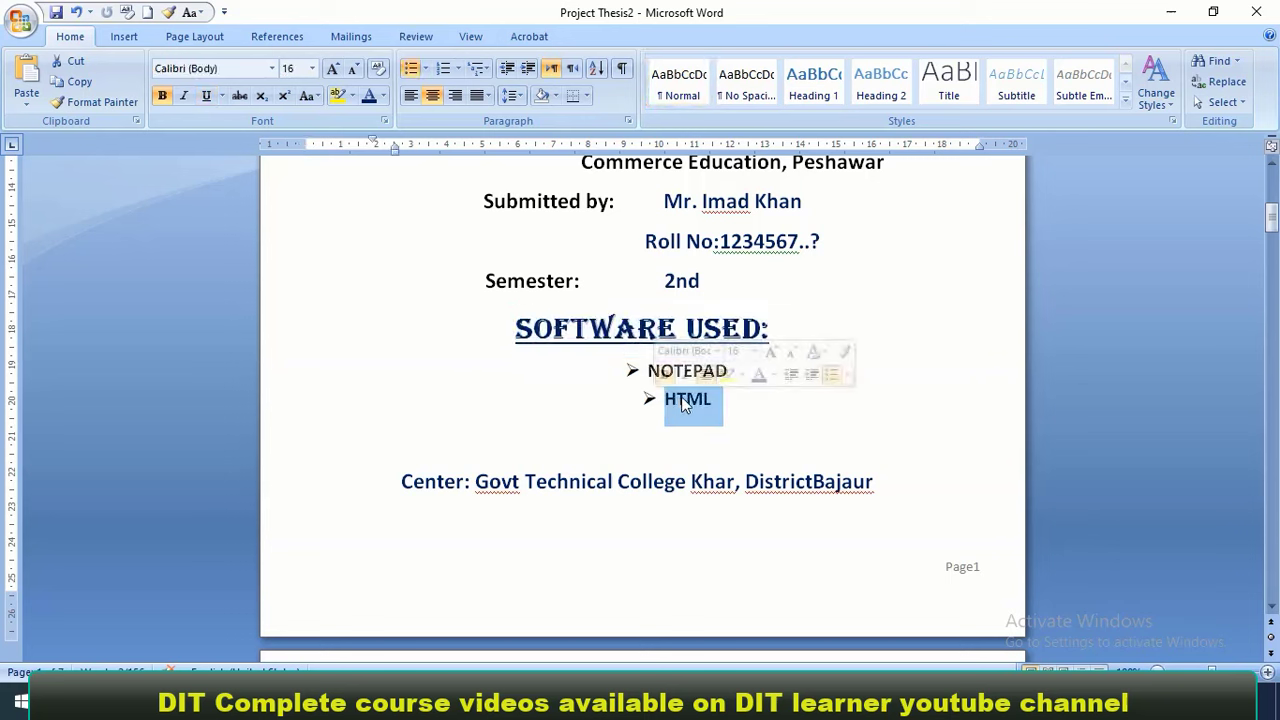
scroll(687, 403, "down", 2)
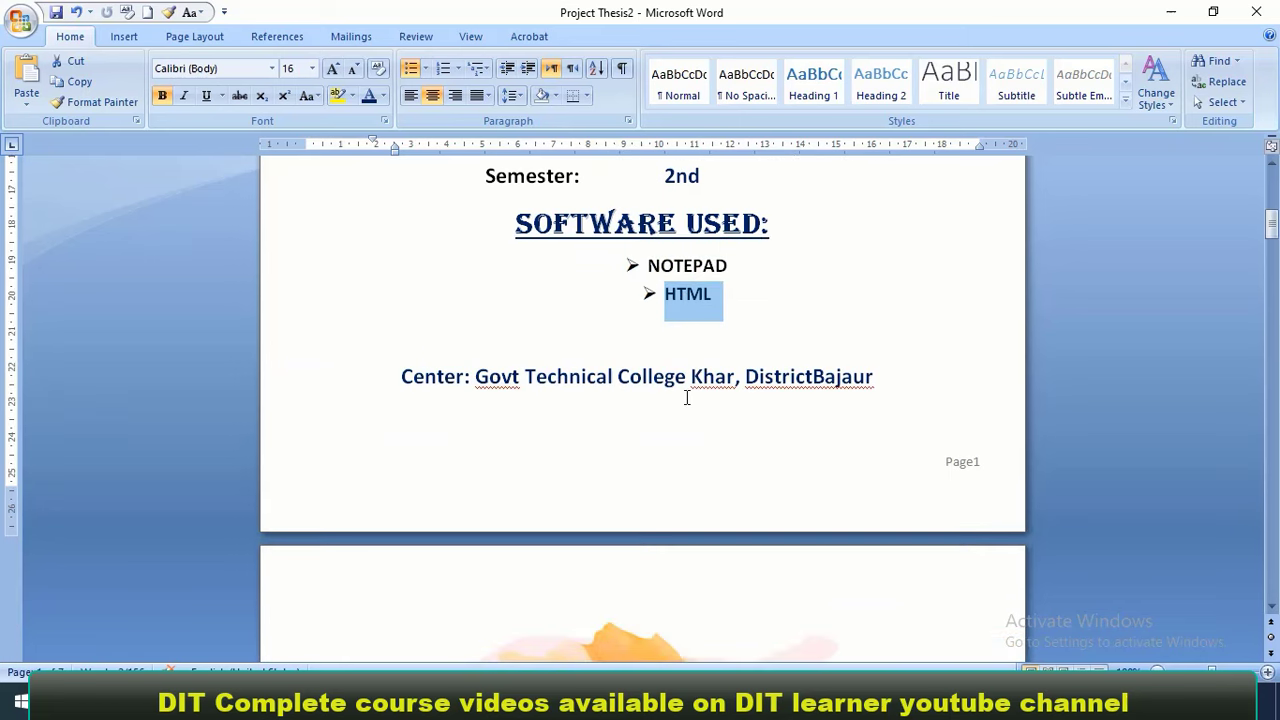
left_click_drag(457, 377, 805, 386)
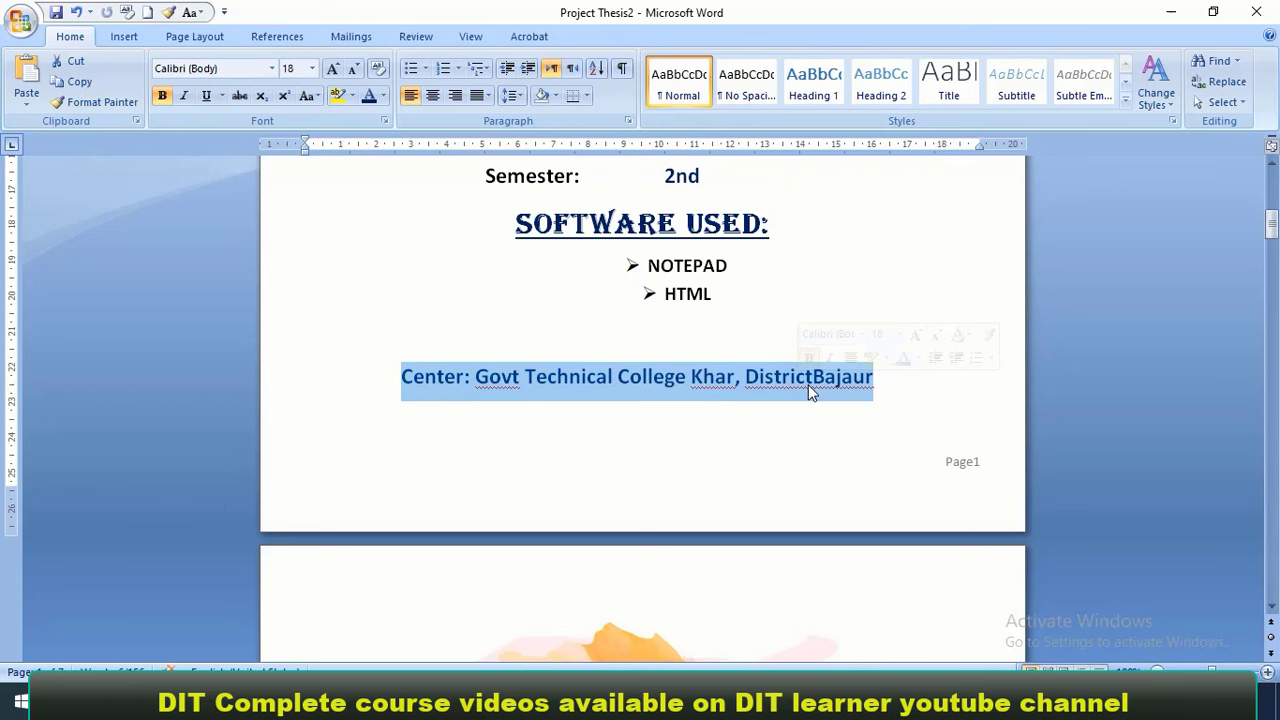
Go past the calligraphy page and read the definition on the thesis's HTML page
scroll(729, 390, "down", 18)
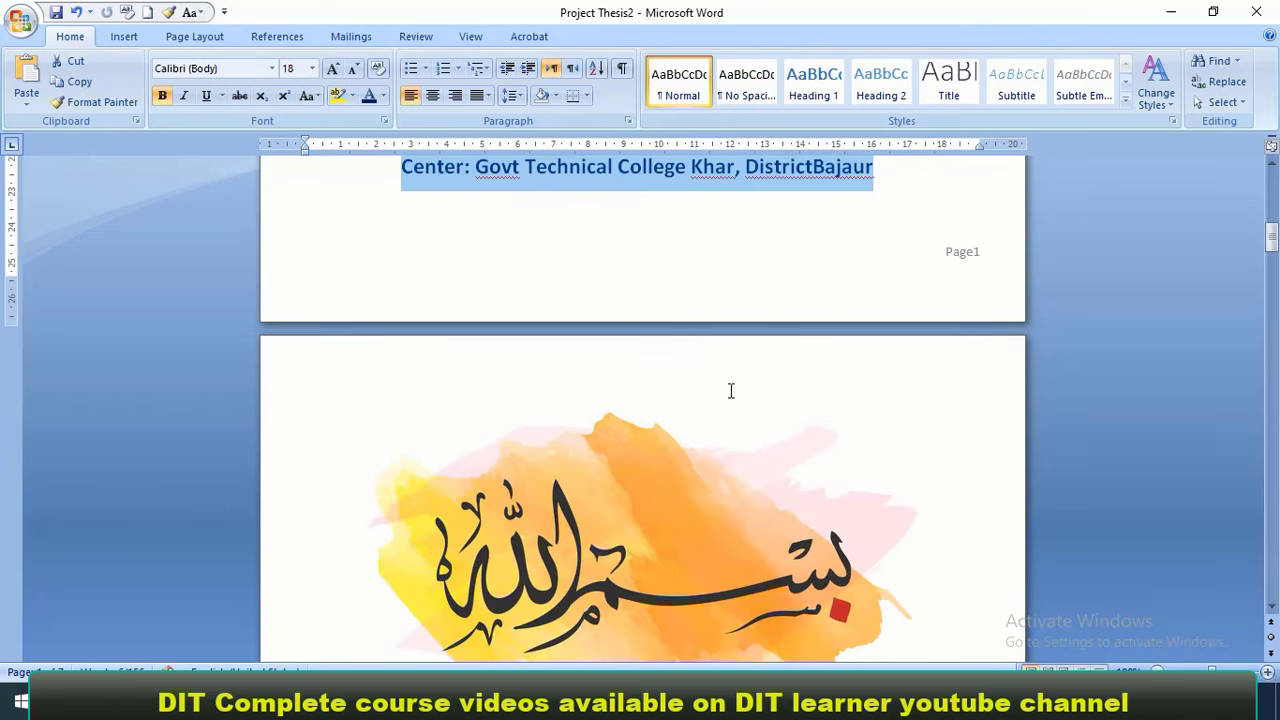
scroll(732, 390, "down", 8)
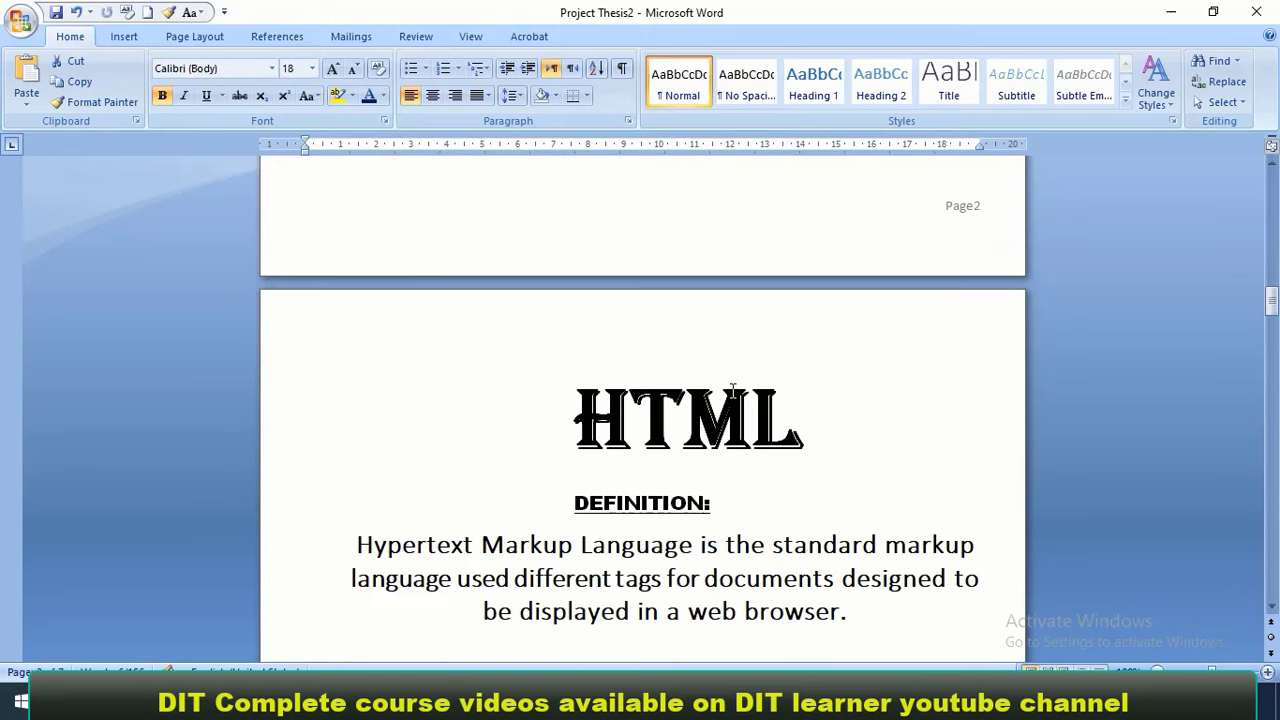
left_click_drag(800, 360, 636, 368)
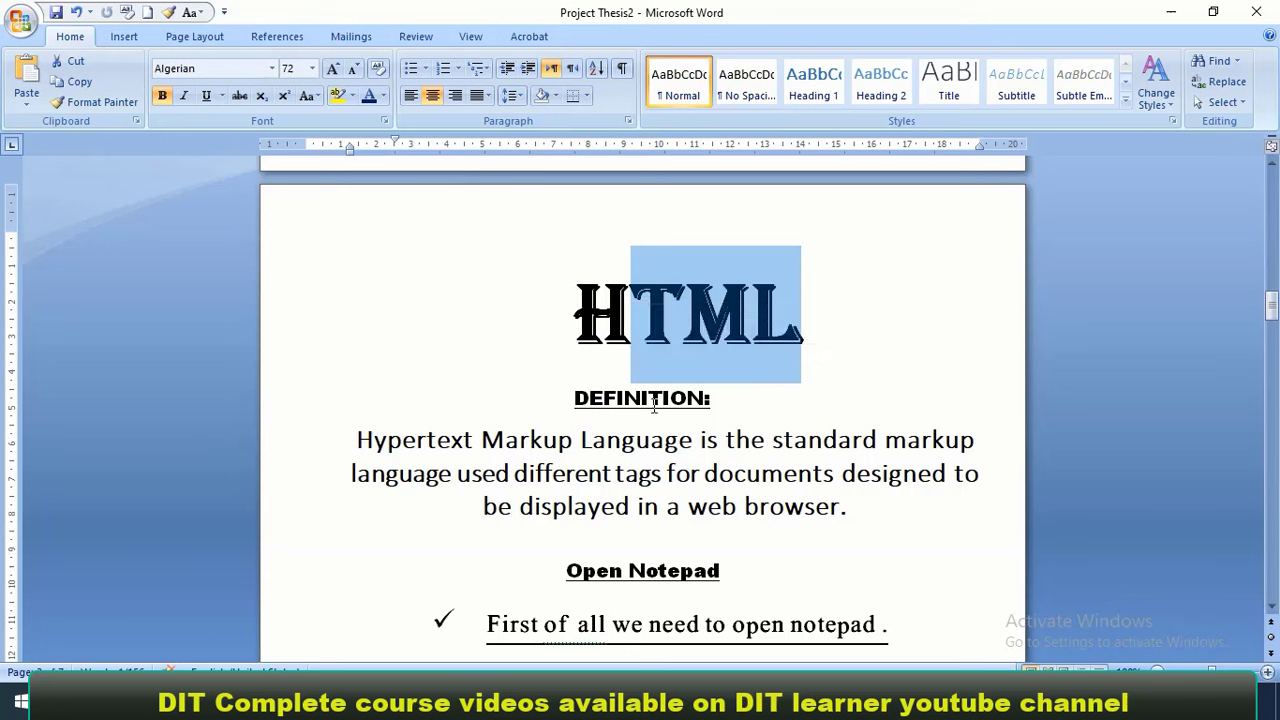
left_click_drag(652, 402, 677, 404)
left_click_drag(357, 440, 578, 445)
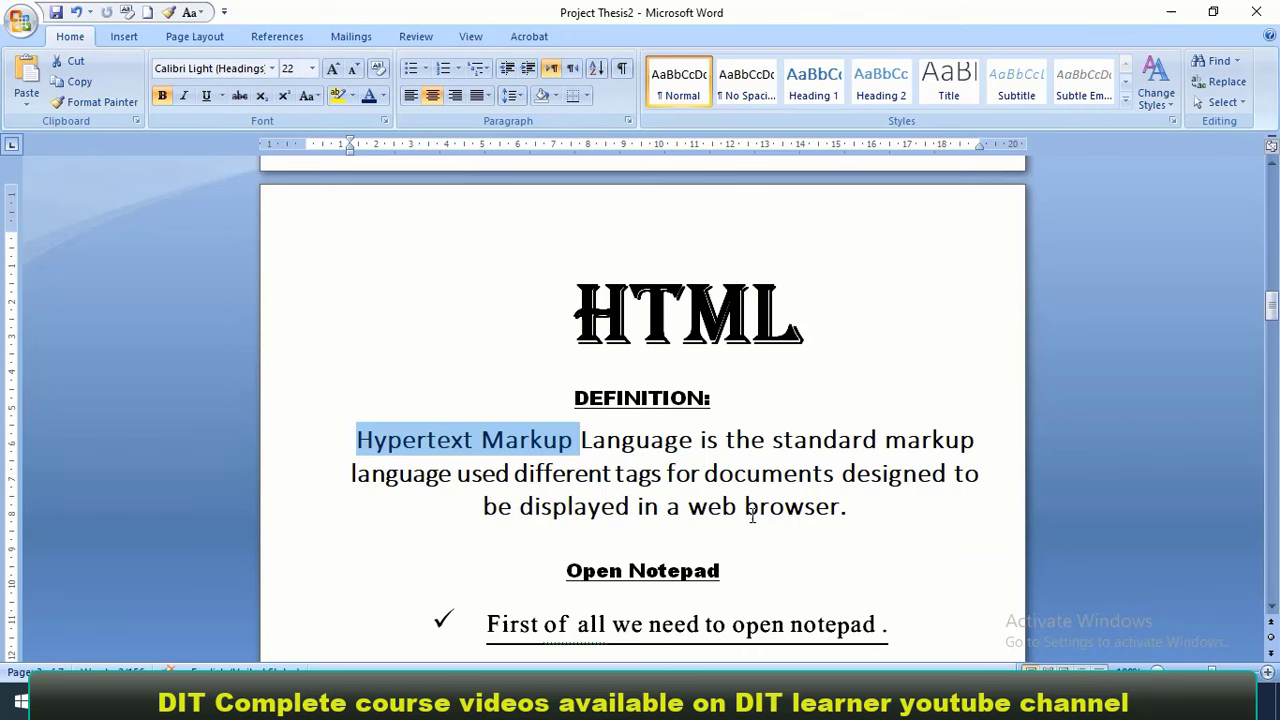
Read the Open Notepad section, including the instruction on which name to give the file
scroll(834, 517, "down", 3)
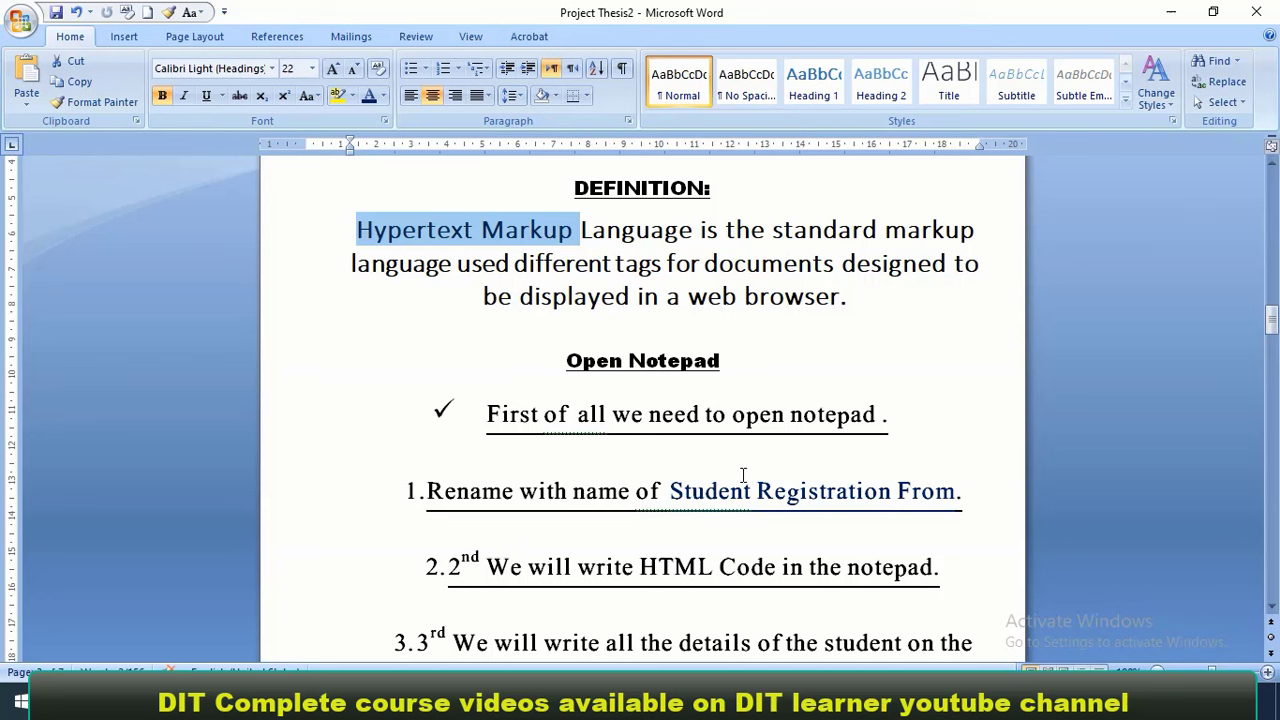
left_click_drag(578, 435, 805, 458)
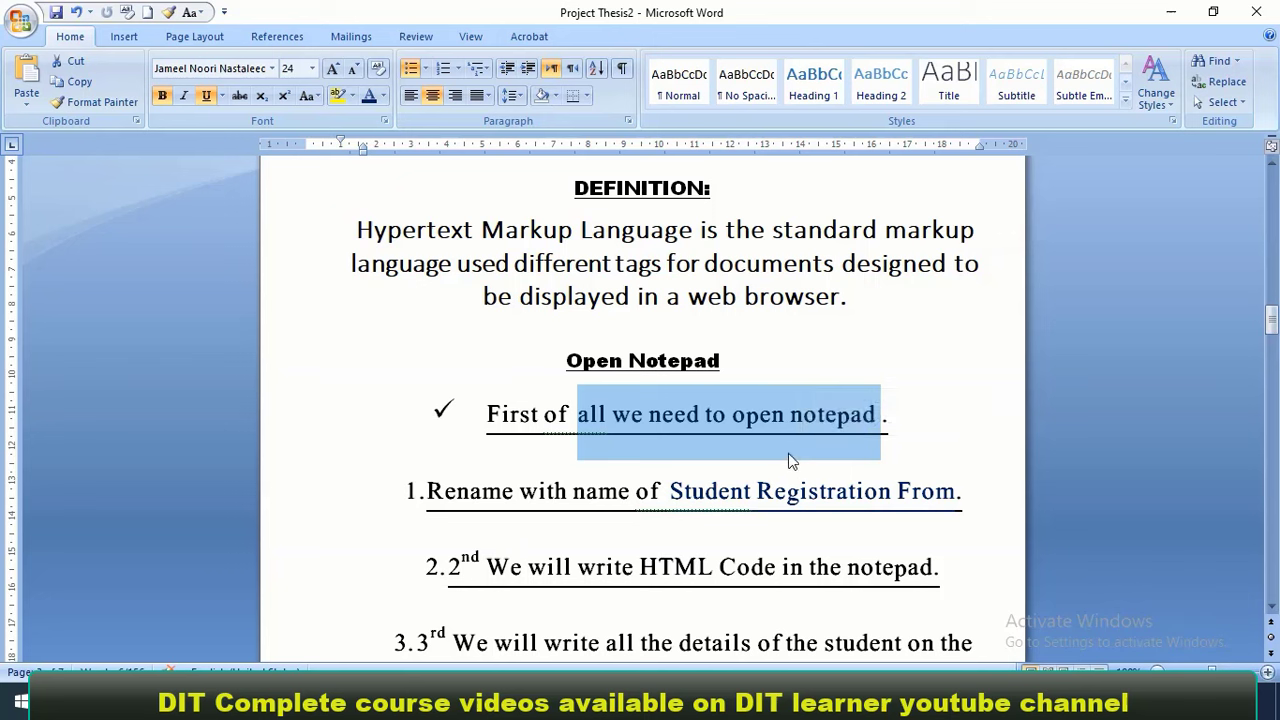
left_click_drag(574, 495, 755, 495)
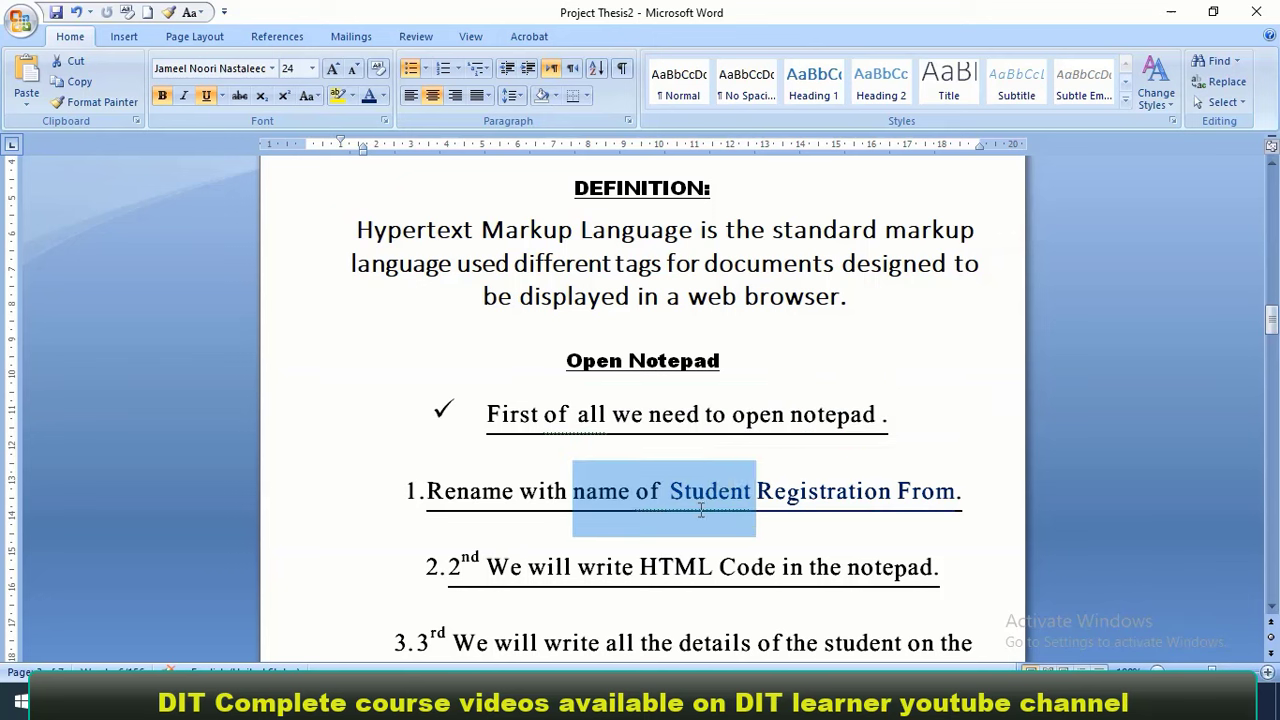
left_click(555, 491)
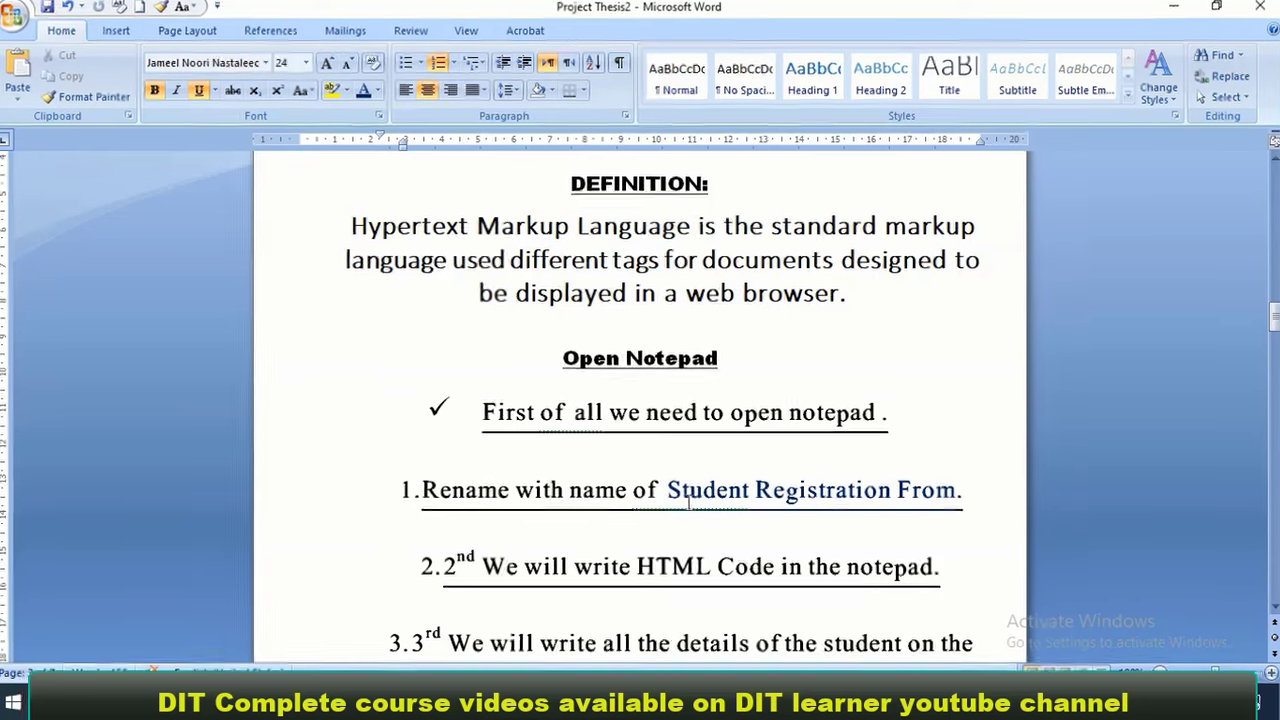
left_click_drag(665, 497, 866, 528)
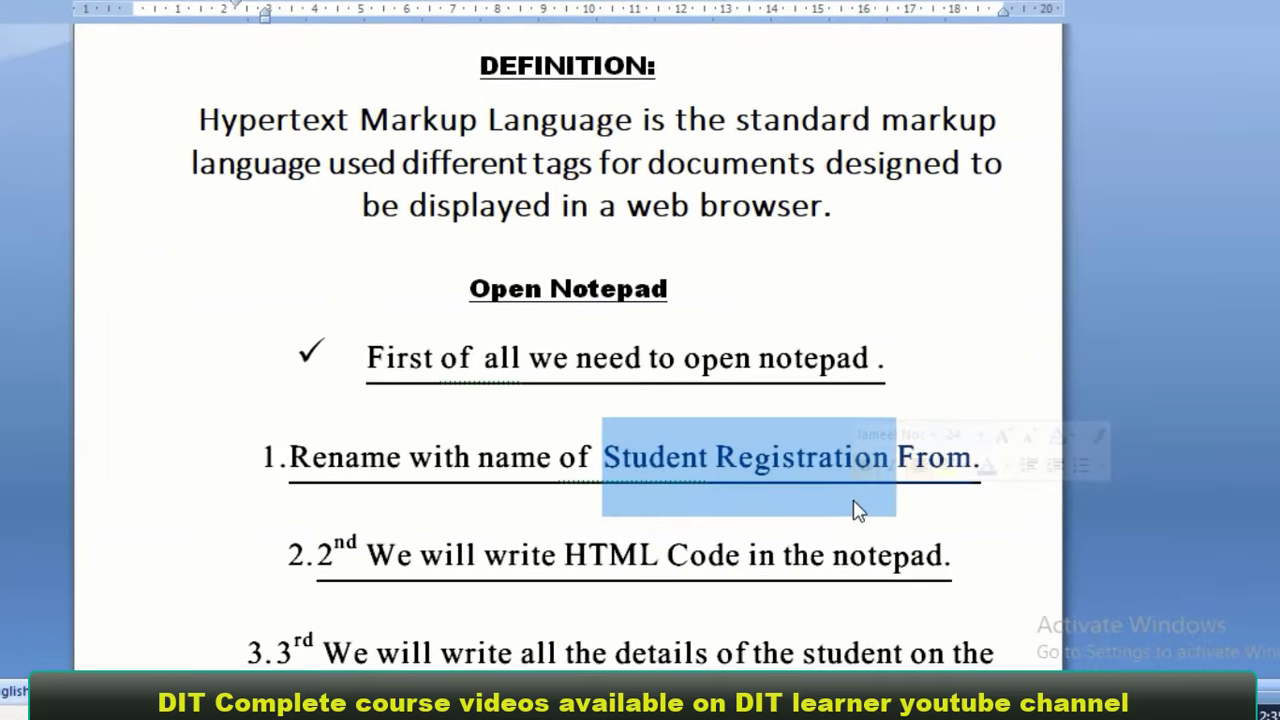
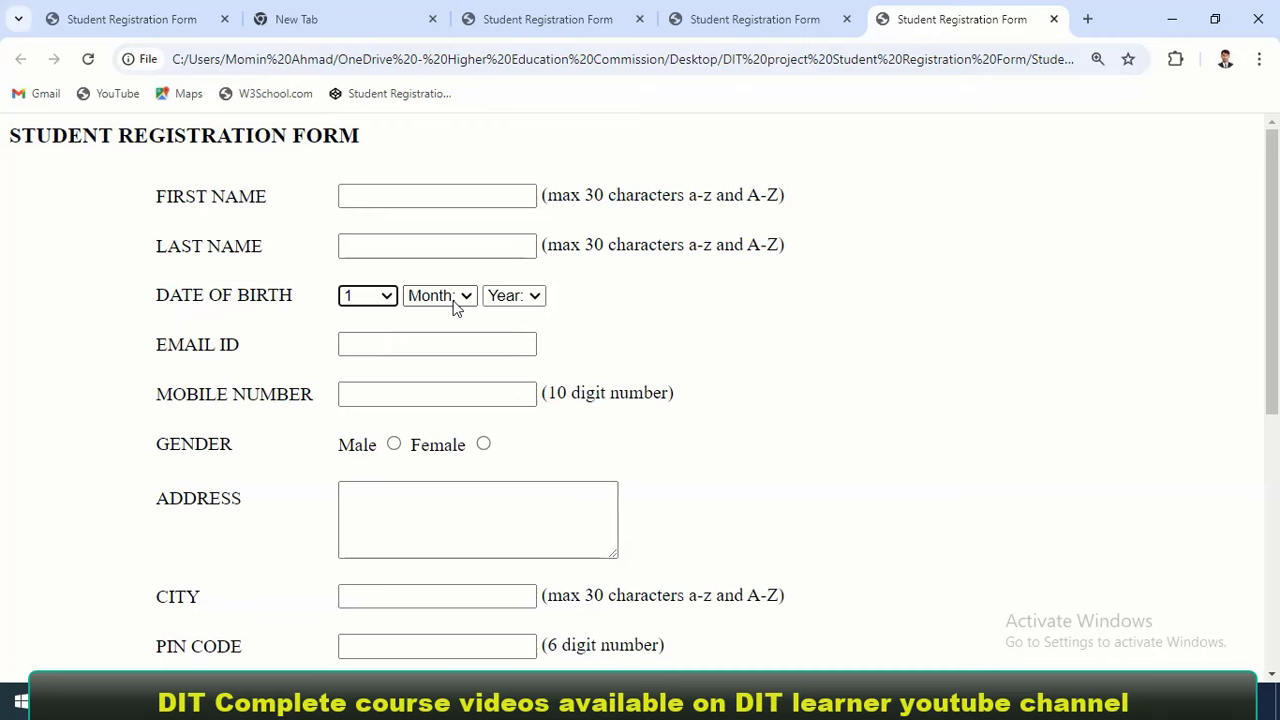
Choose the month and year for the date of birth in the browser's student registration form
left_click(452, 298)
left_click(429, 344)
left_click(500, 298)
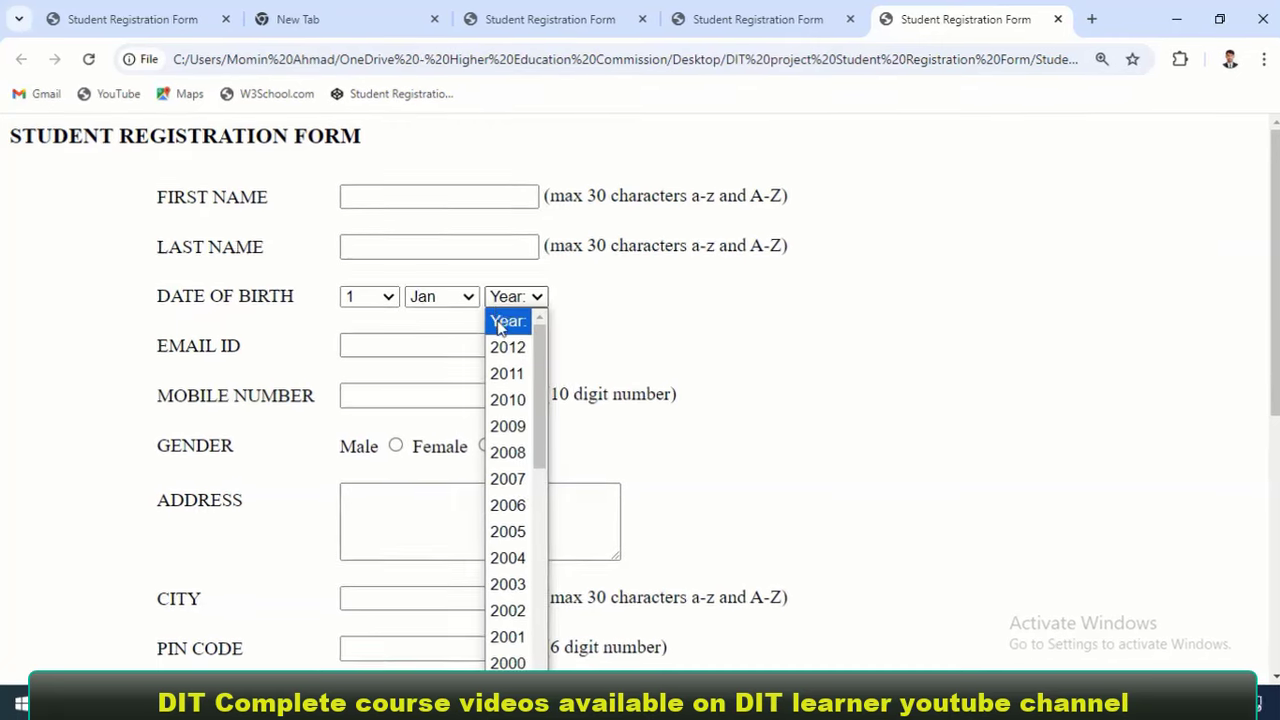
left_click(497, 344)
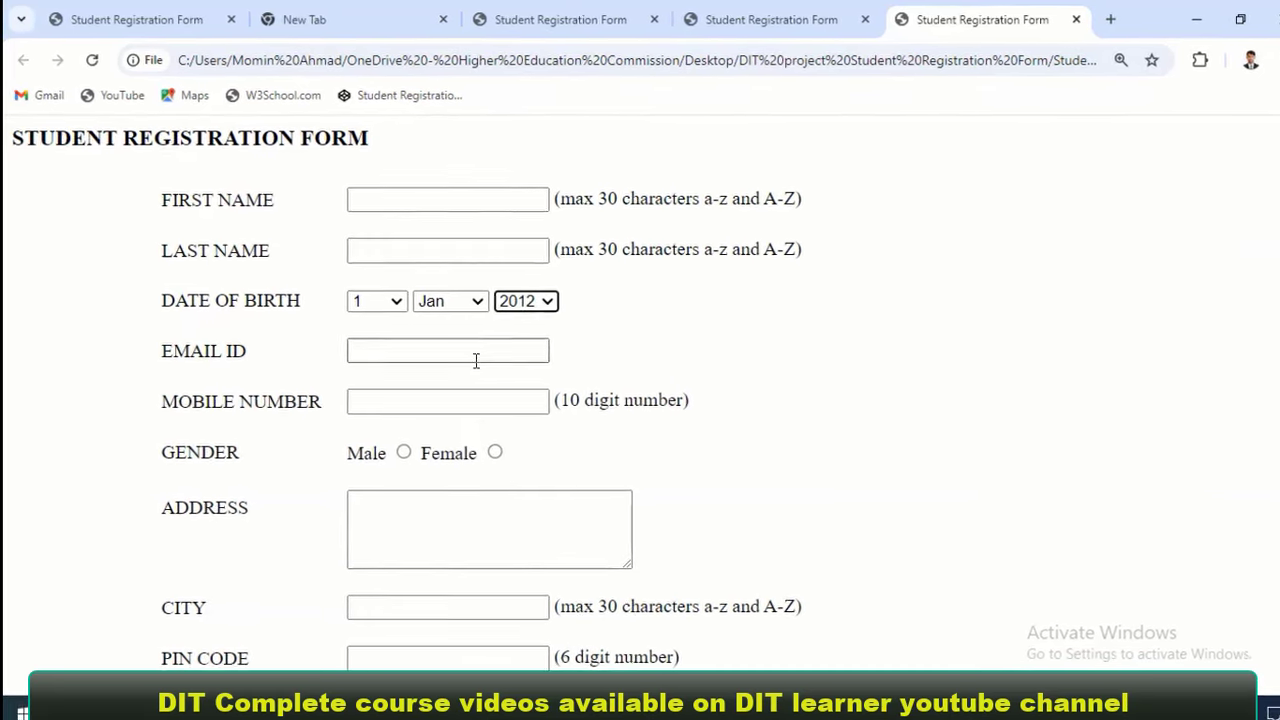
Go through the email and mobile number fields of the registration form and set the gender to Male
left_click(476, 355)
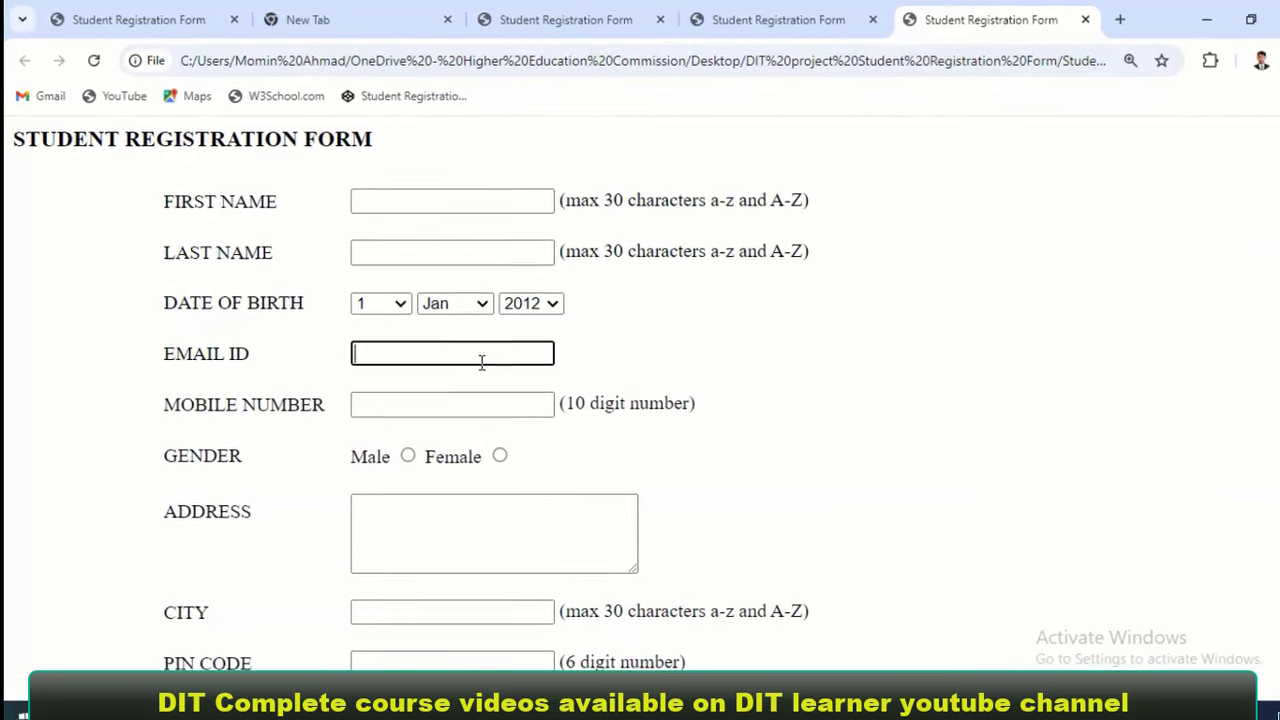
left_click(448, 401)
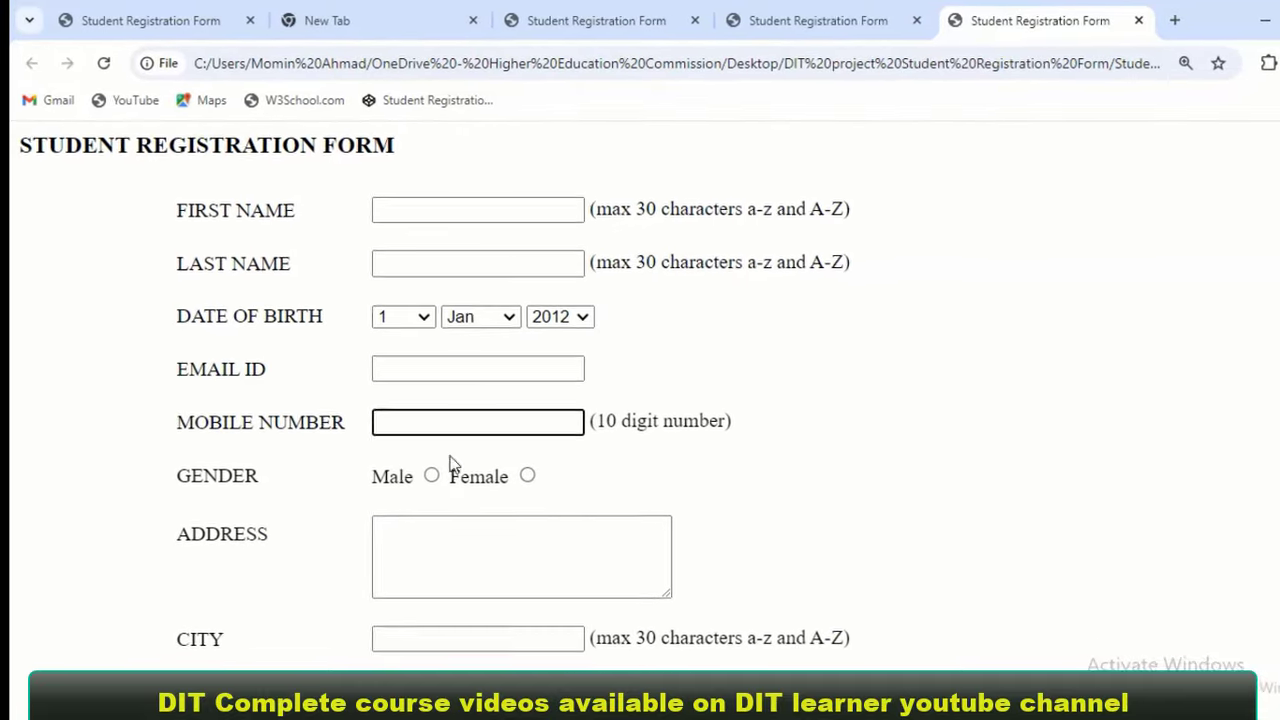
left_click_drag(288, 476, 425, 479)
left_click(480, 515)
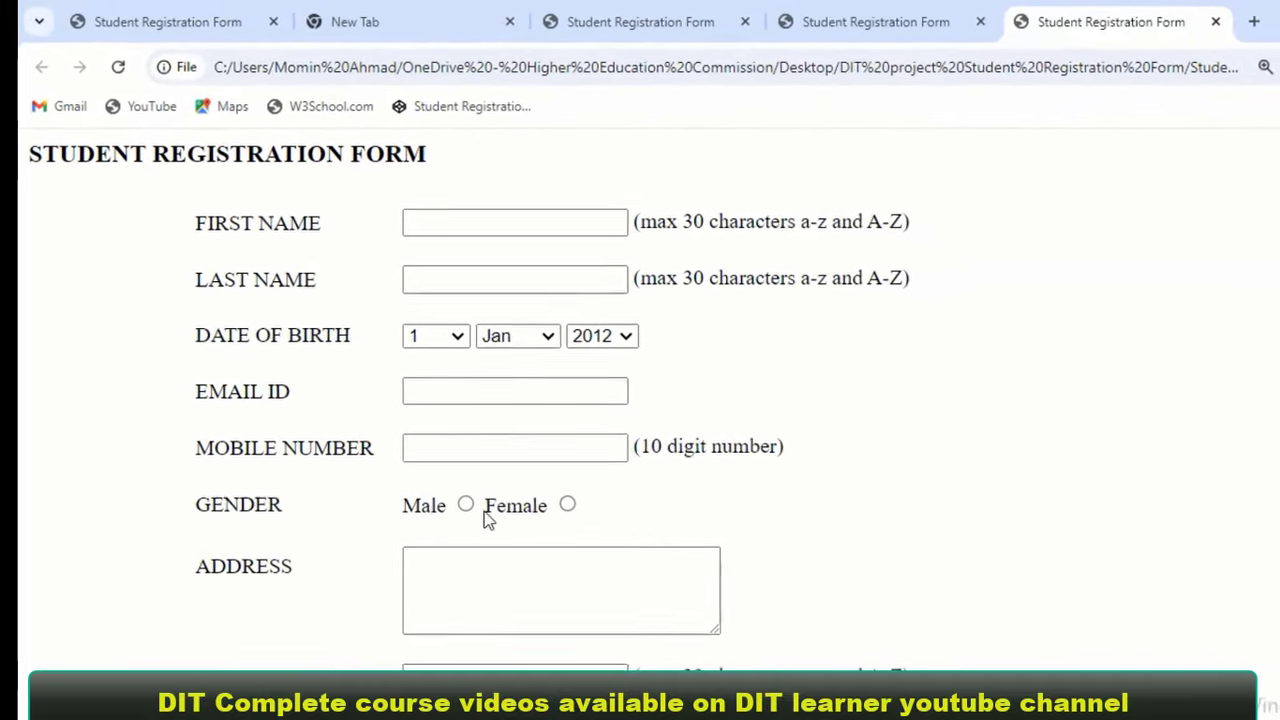
left_click(578, 525)
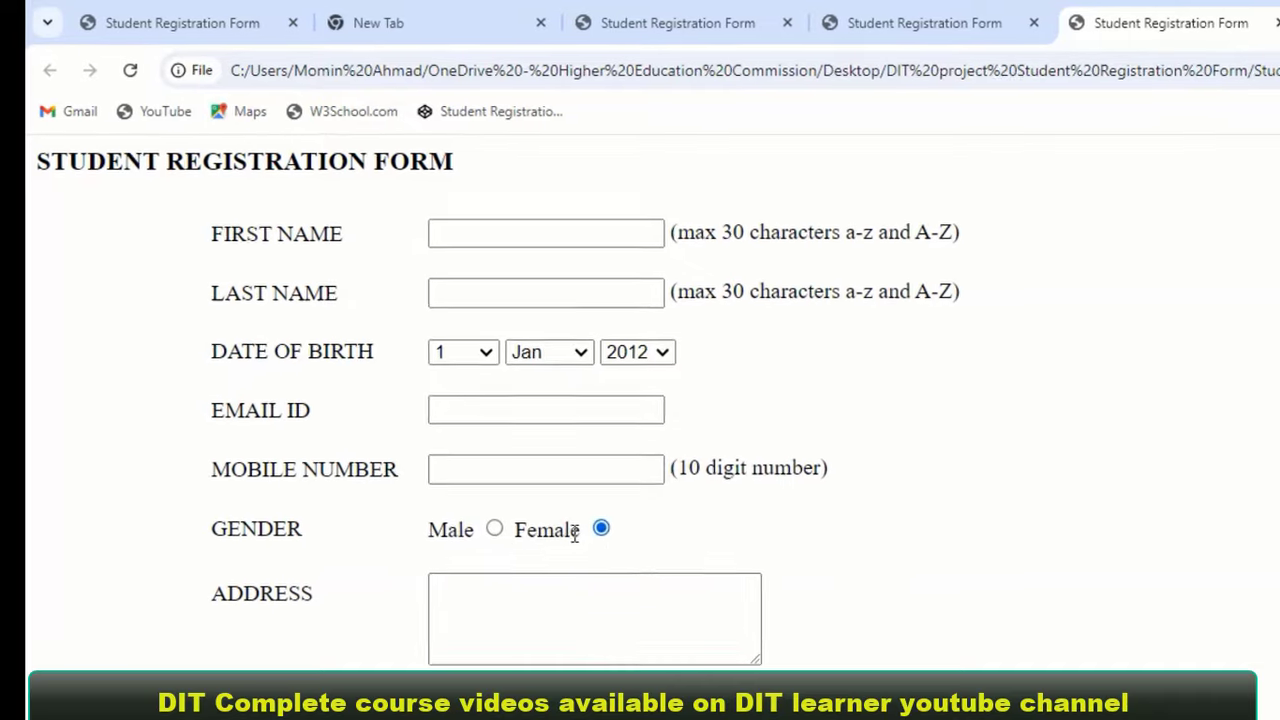
left_click(488, 523)
Fill in the student's address and city in the registration form
scroll(493, 531, "down", 3)
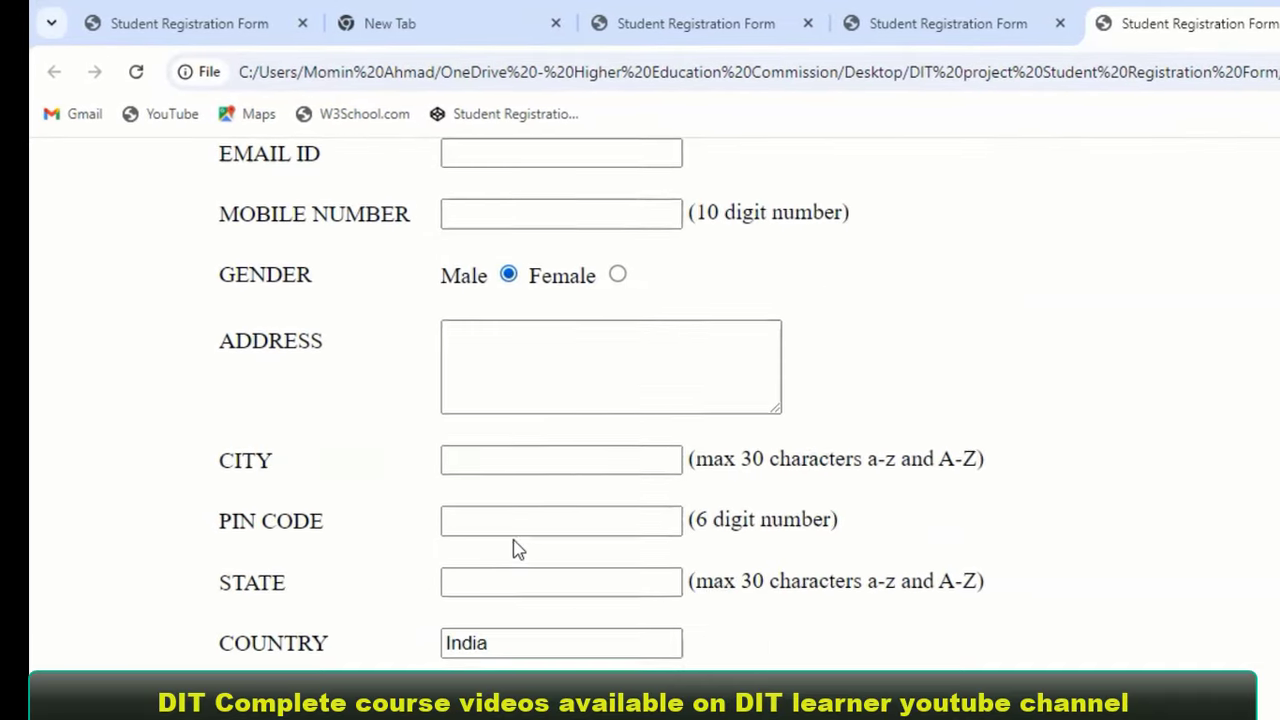
left_click(554, 378)
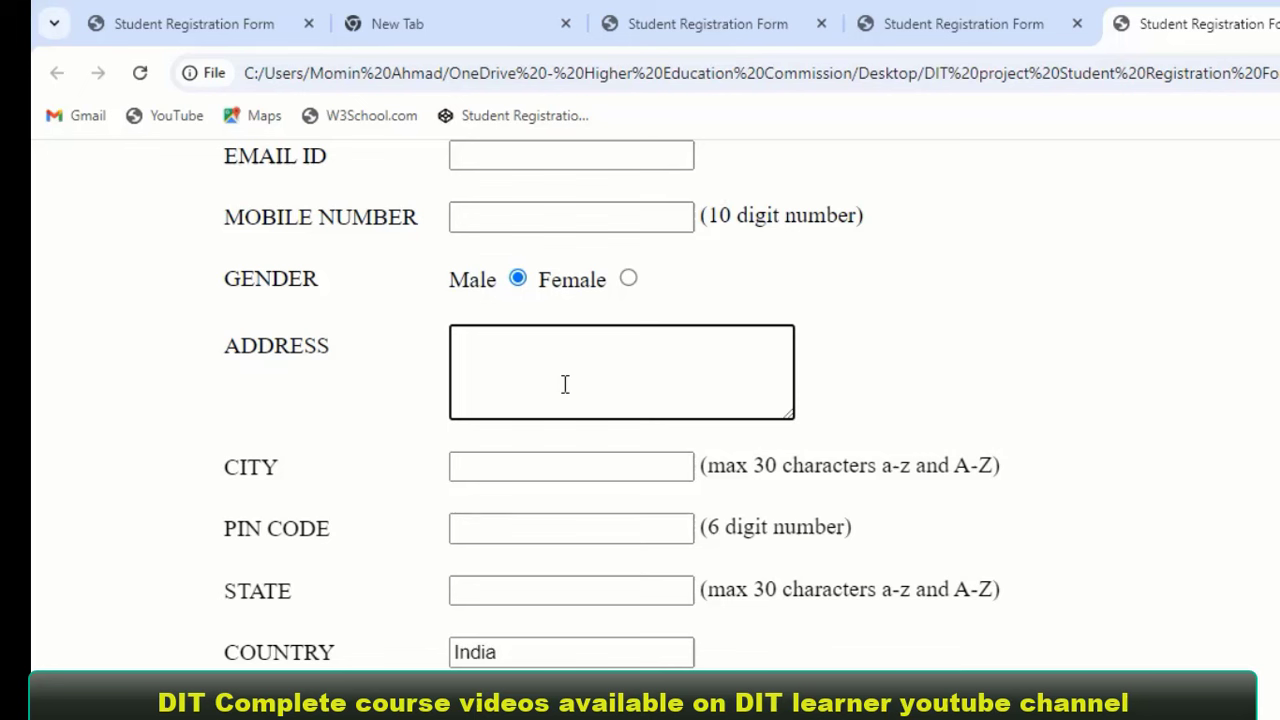
type("District Bajaur")
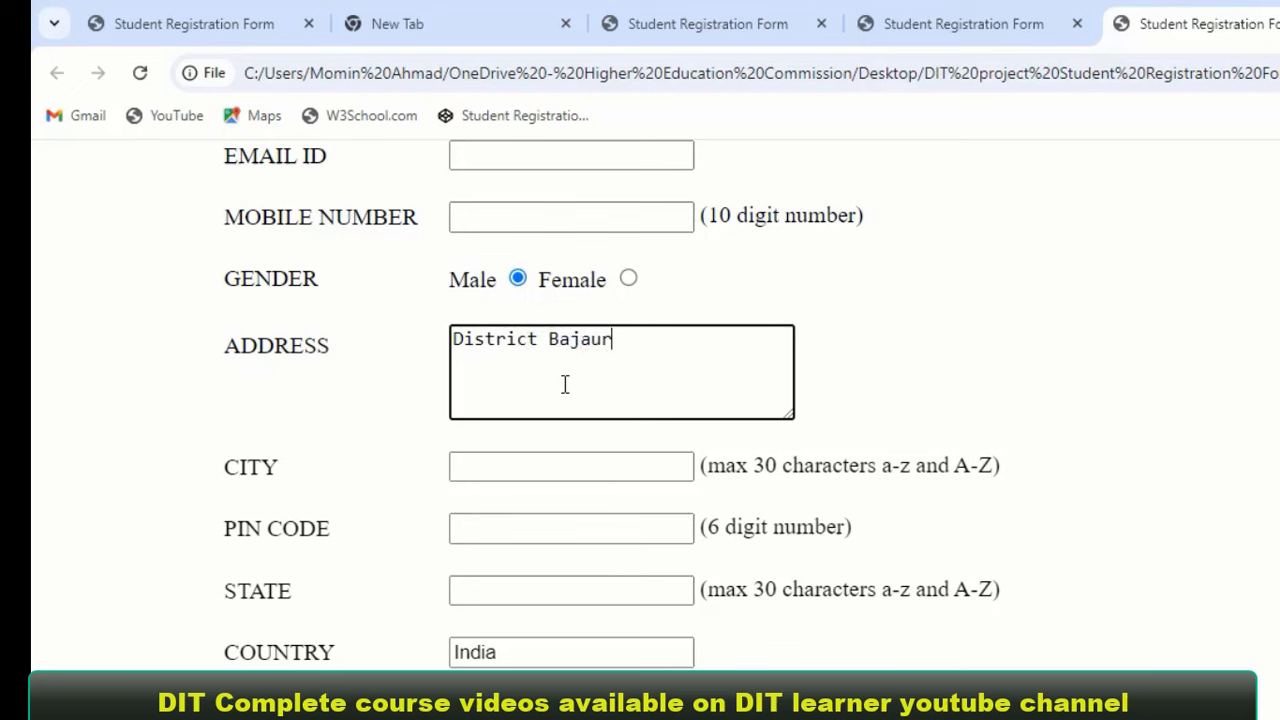
left_click(574, 471)
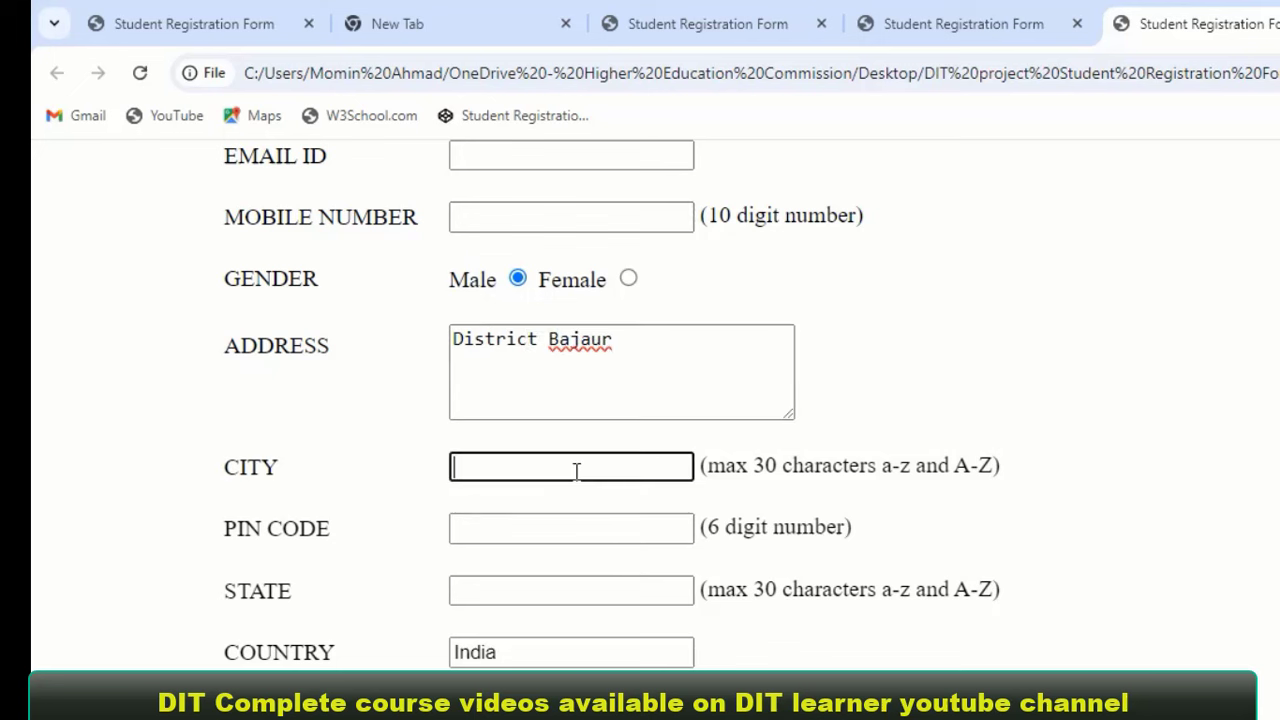
type("ah")
type("V")
type("Bajaur")
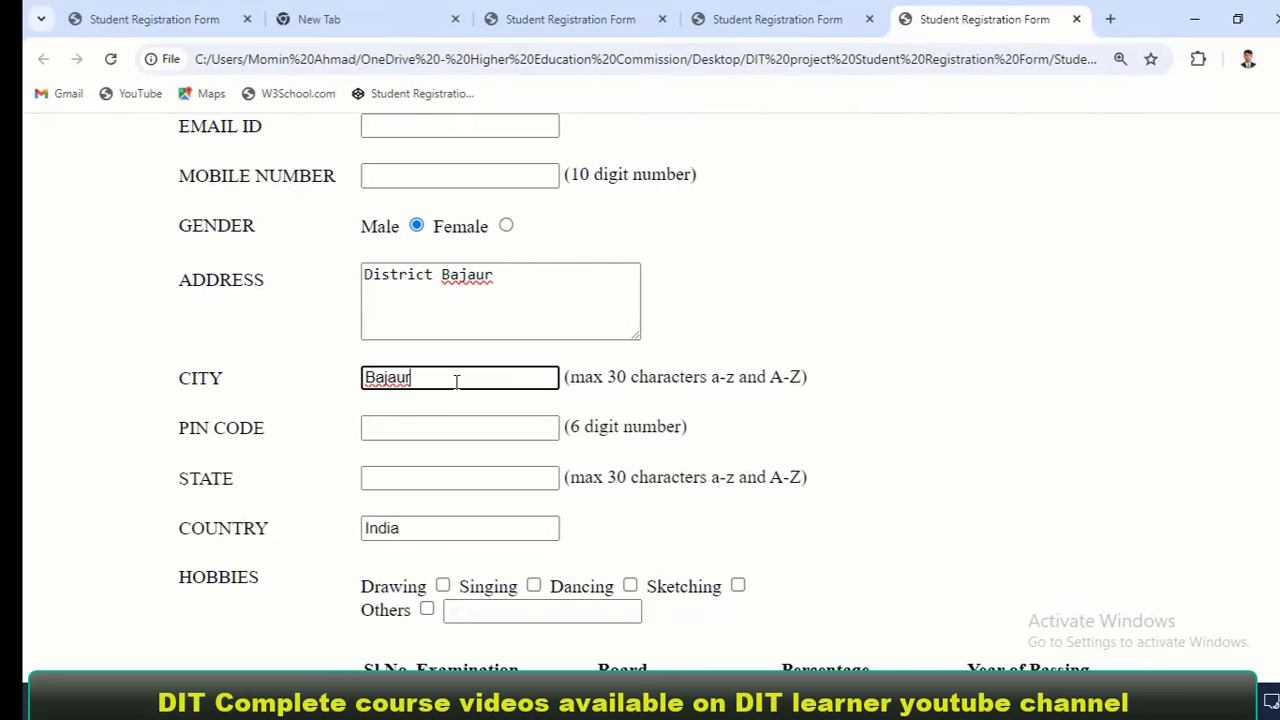
Go through the pin code and state fields and select the existing text in the country field
left_click(450, 424)
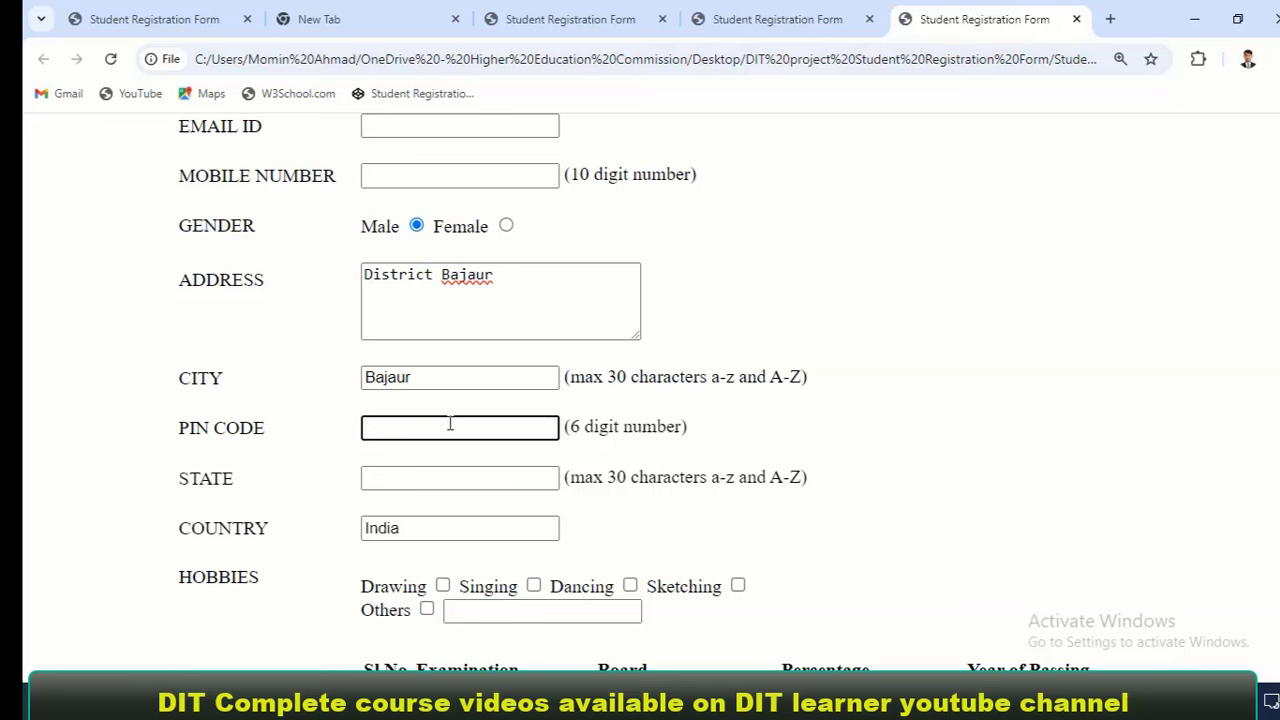
left_click(468, 476)
left_click_drag(451, 527, 331, 547)
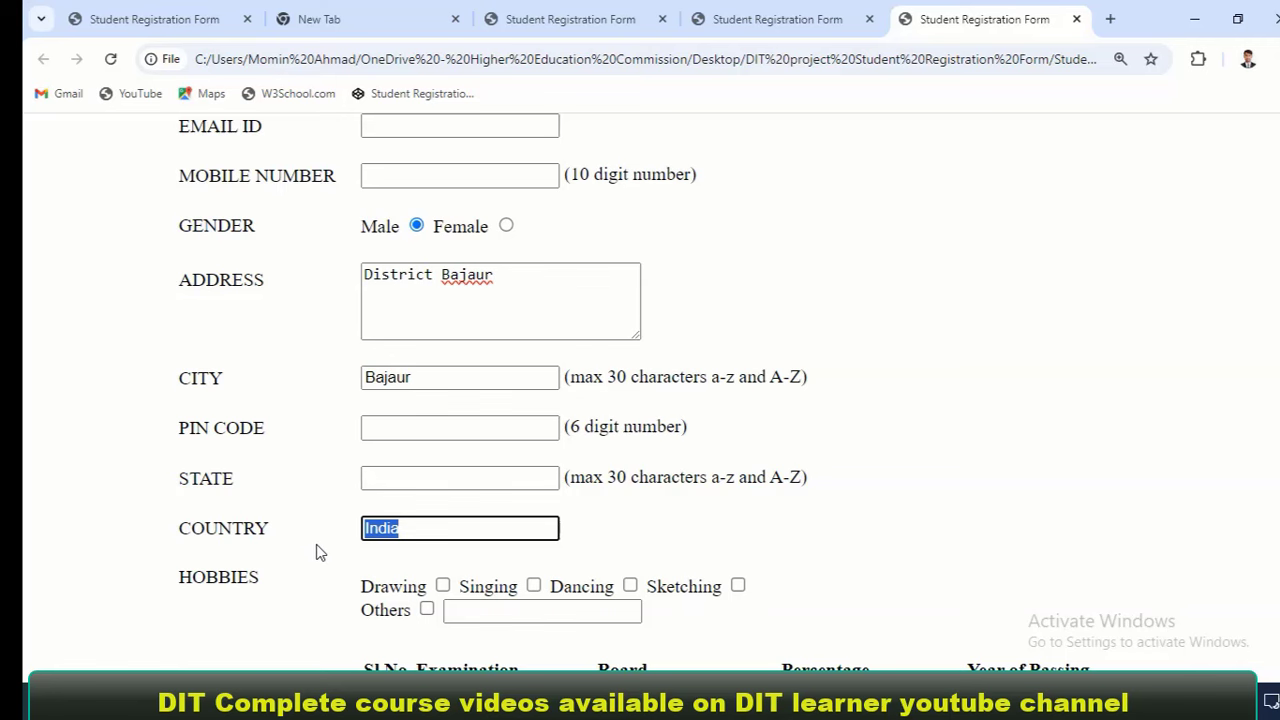
Mark Drawing and Singing as hobbies and enter Sports as the other hobby
scroll(318, 550, "down", 2)
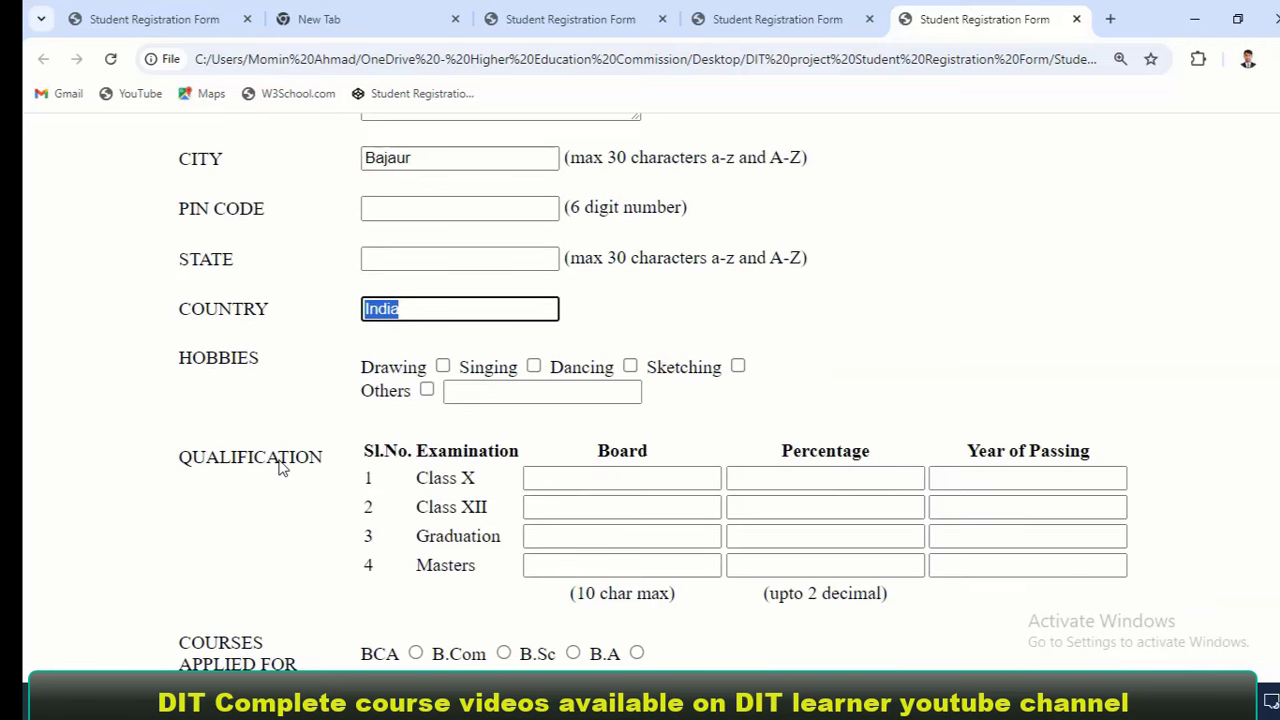
left_click(442, 366)
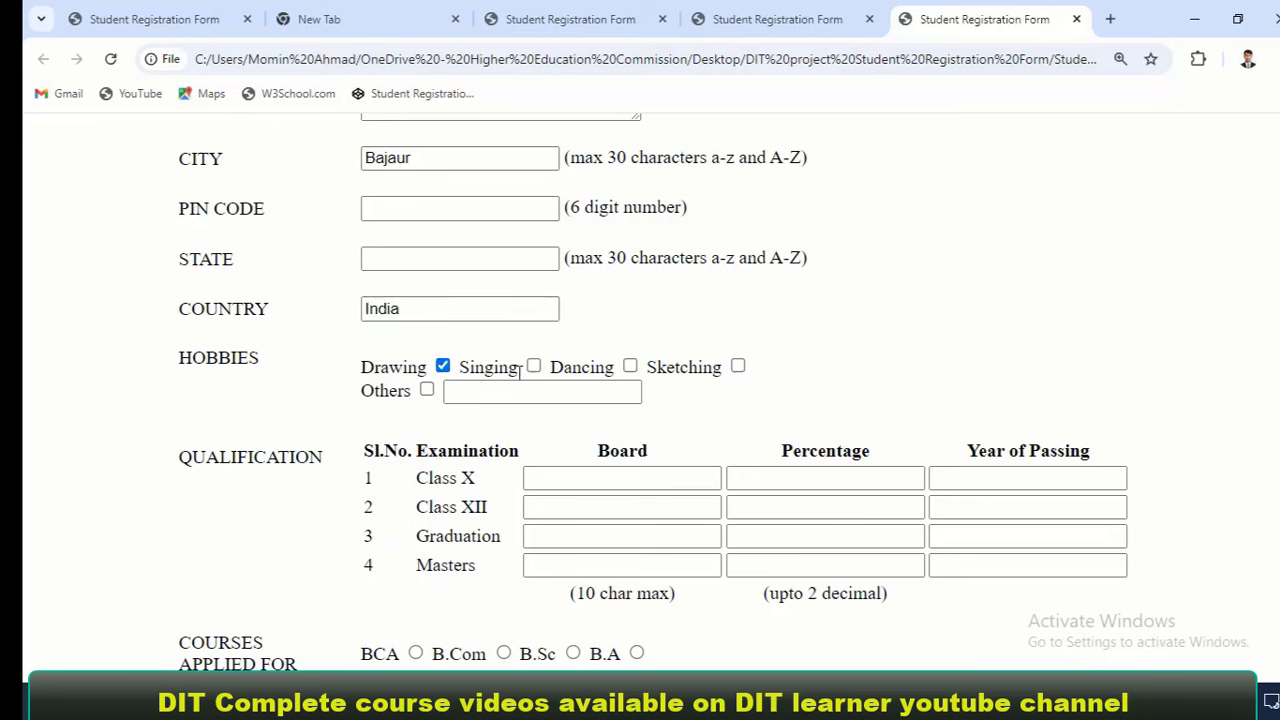
left_click(533, 366)
left_click(510, 392)
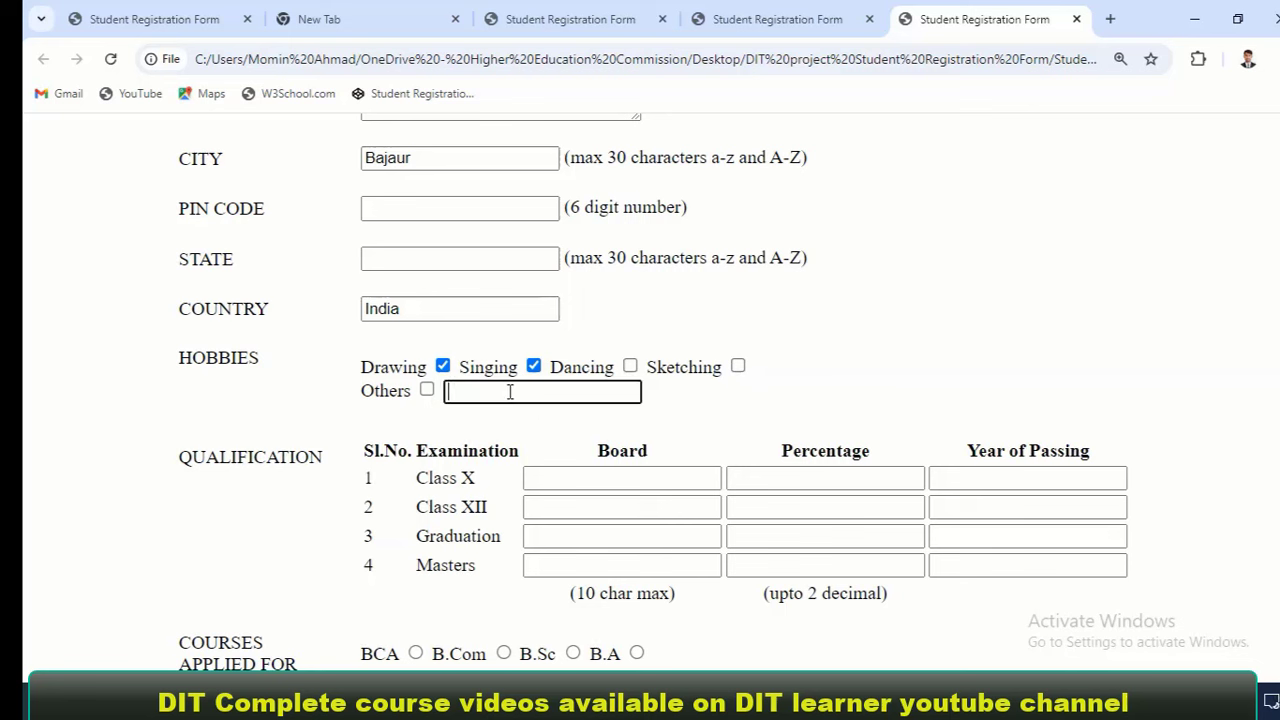
type("Sports")
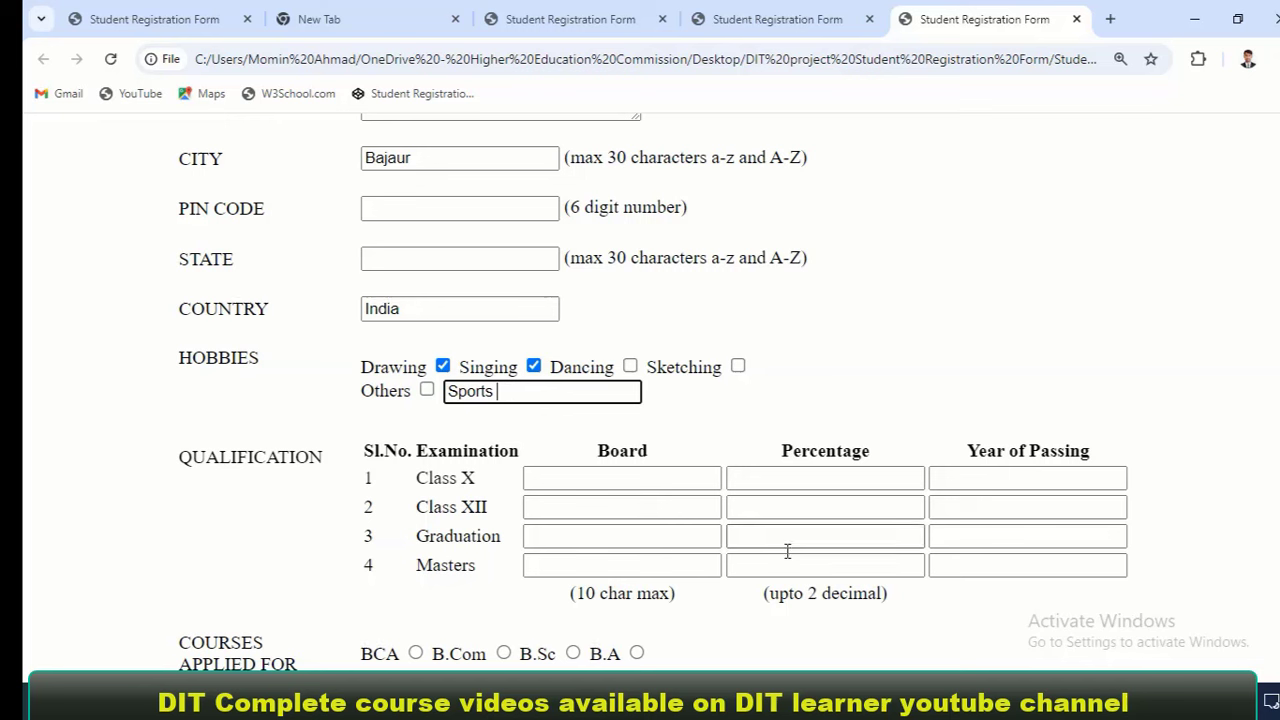
Enter BISE Malakand as the board for the Class X qualification
mouse_move(887, 657)
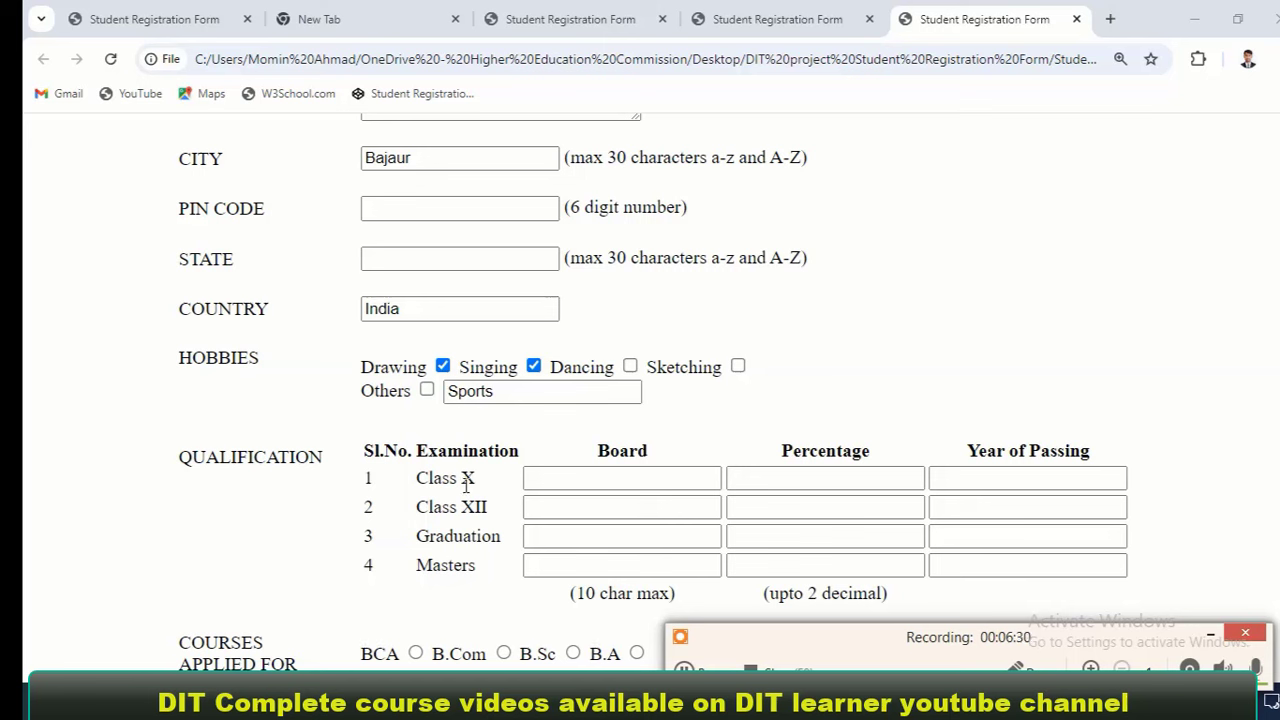
left_click(552, 481)
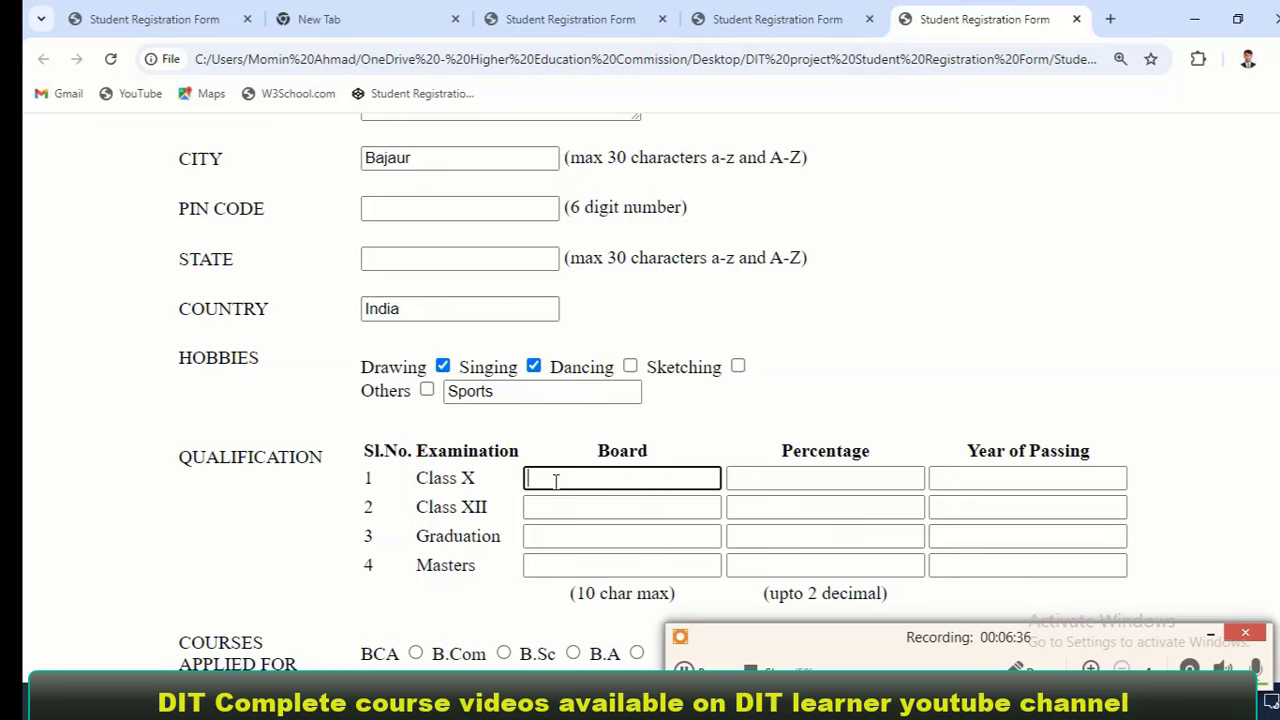
type("BISE Malakand")
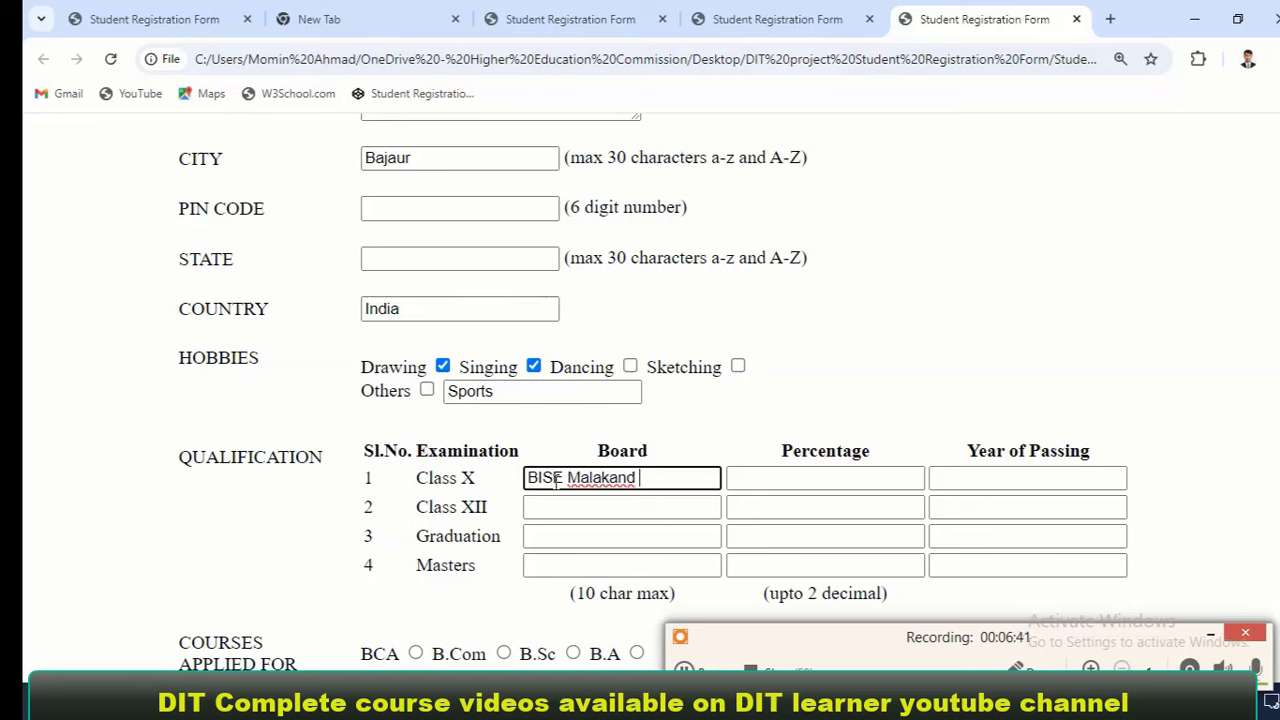
Go through the remaining Class X, Class XII and Graduation fields of the qualification table without filling them in
key("Tab")
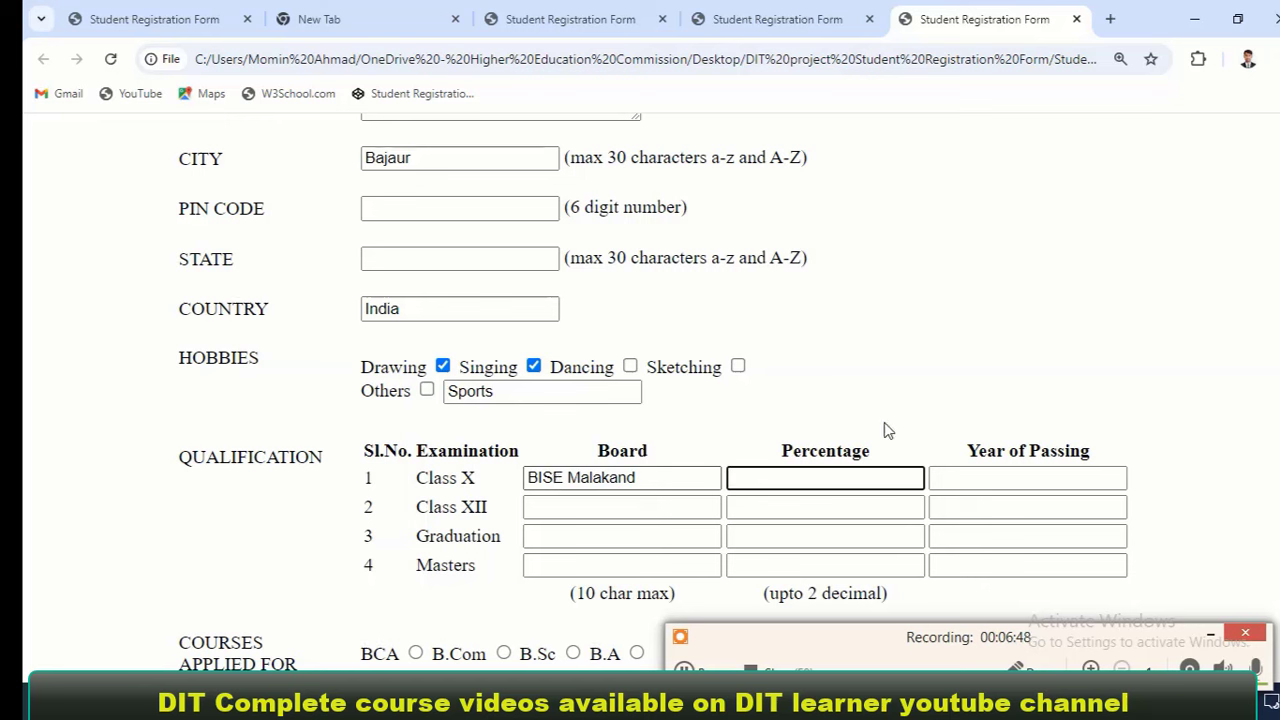
left_click(1004, 481)
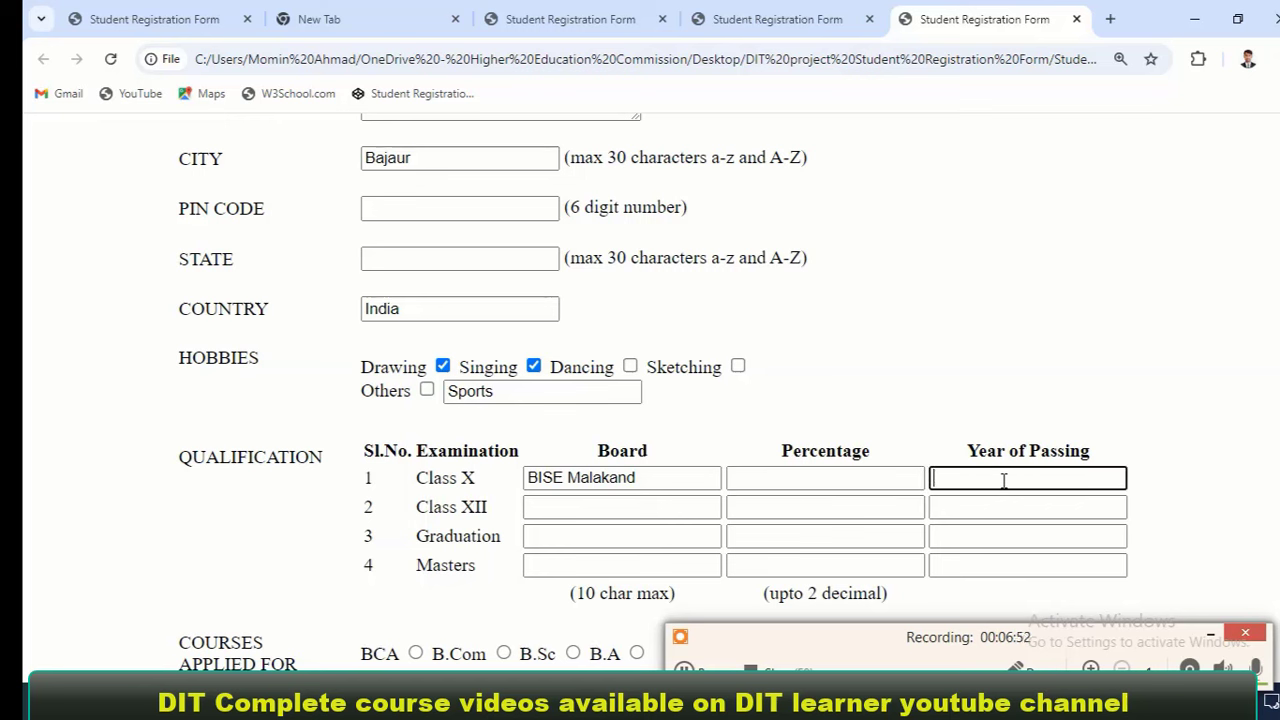
left_click(543, 505)
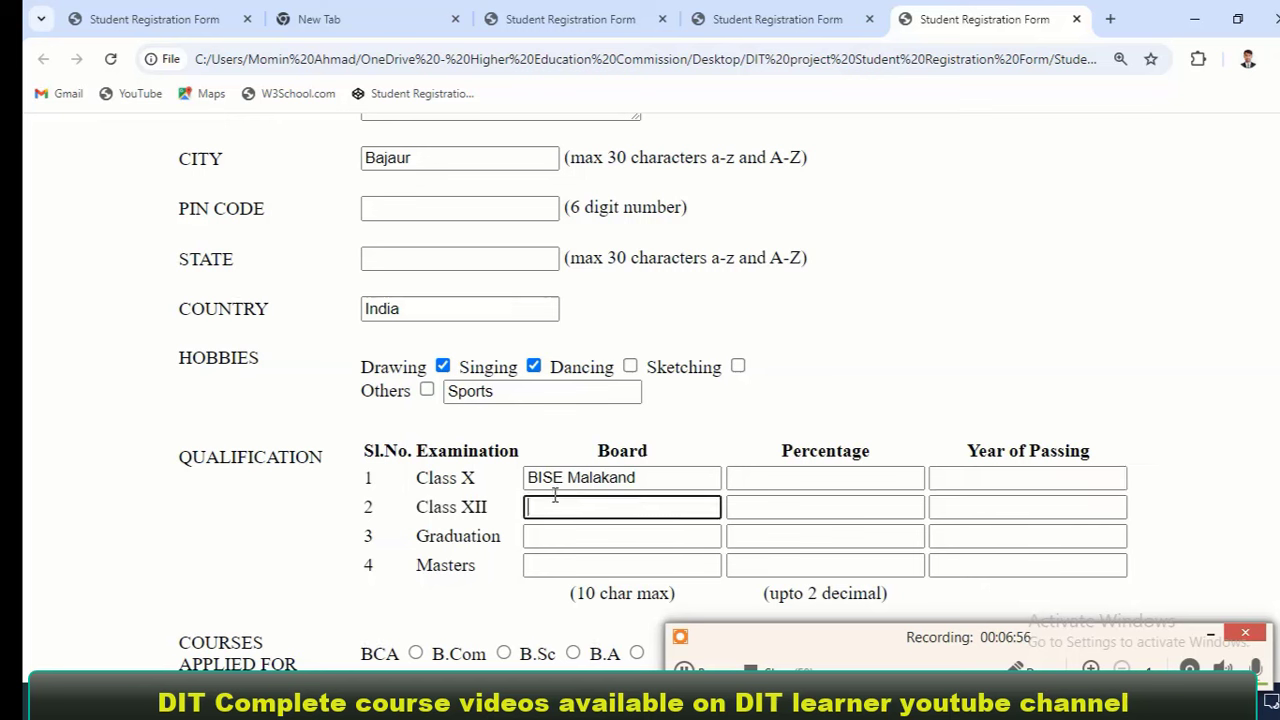
left_click(739, 513)
left_click(971, 515)
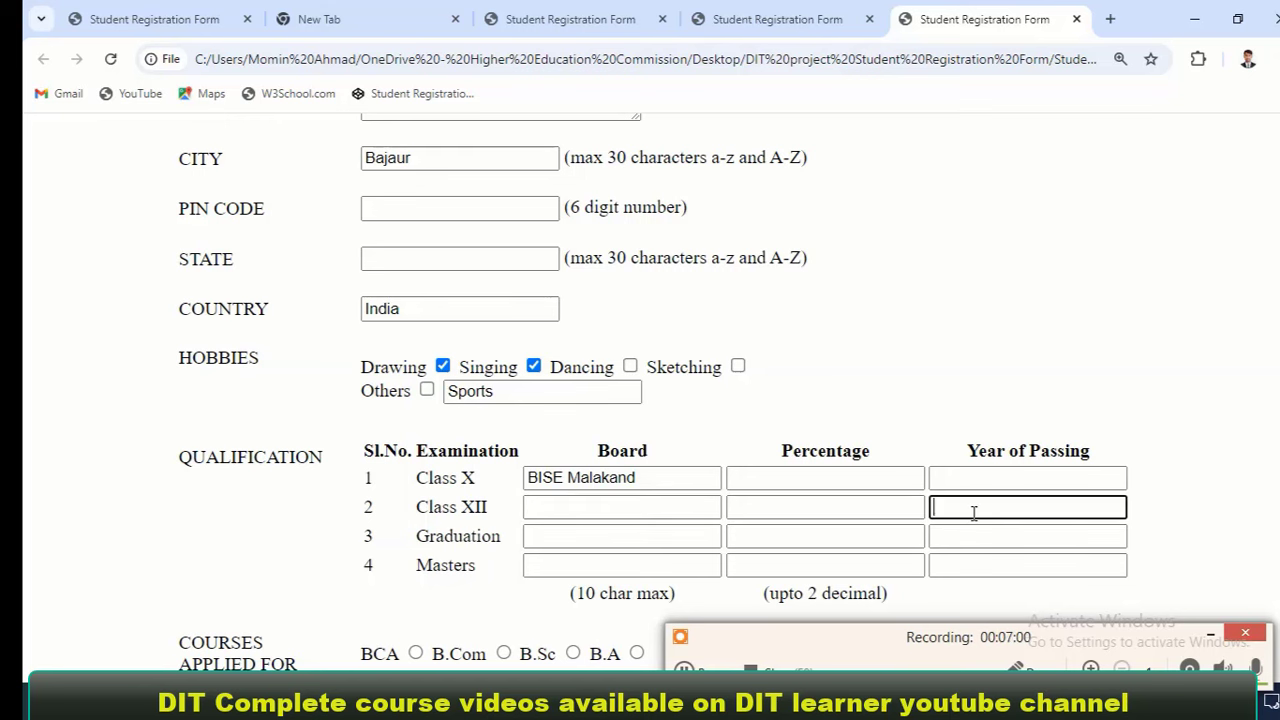
left_click(585, 539)
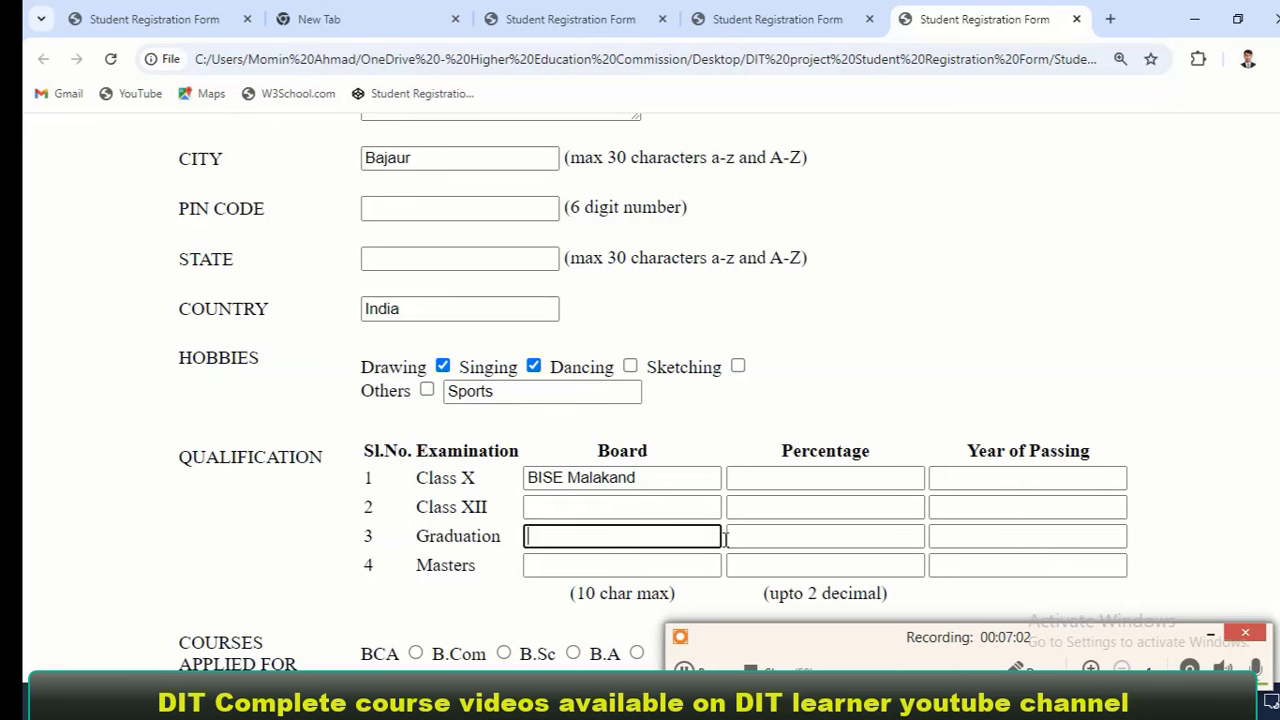
left_click(802, 540)
left_click(1015, 536)
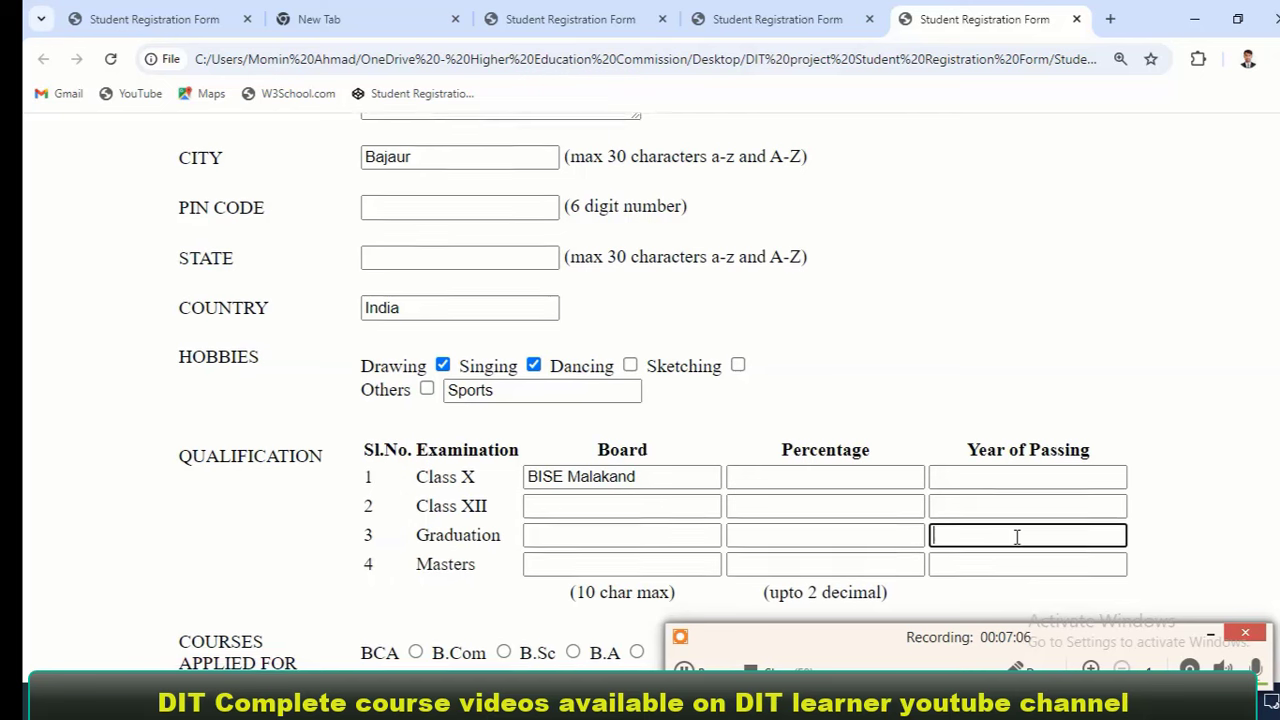
Select the BCA, B.Com, B.Sc and B.A options for the courses applied for
scroll(1017, 540, "down", 1)
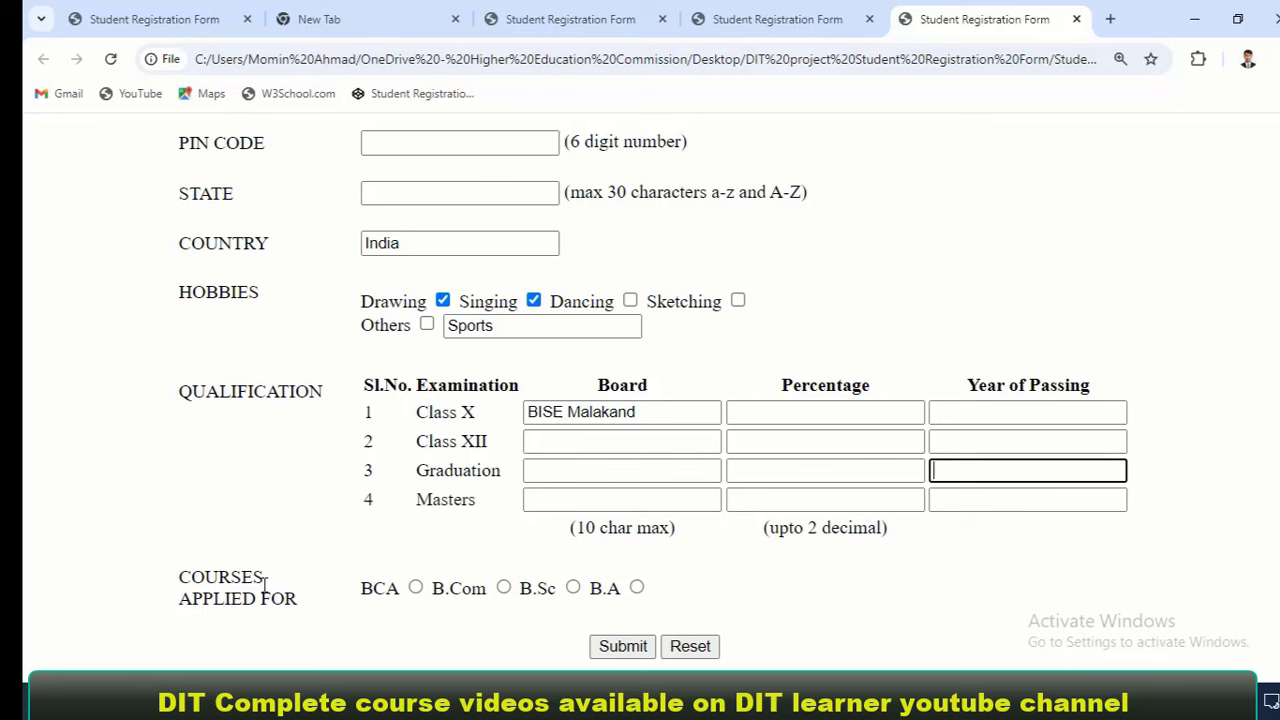
left_click(416, 589)
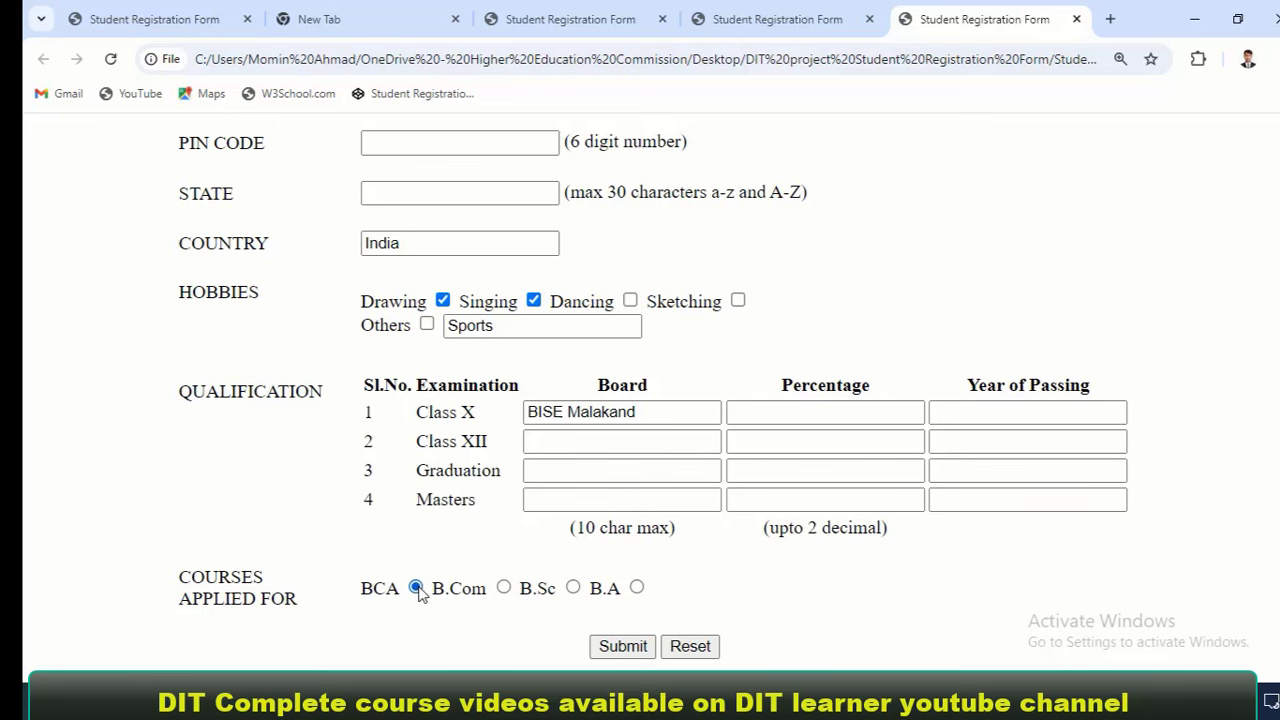
left_click(503, 589)
left_click(573, 588)
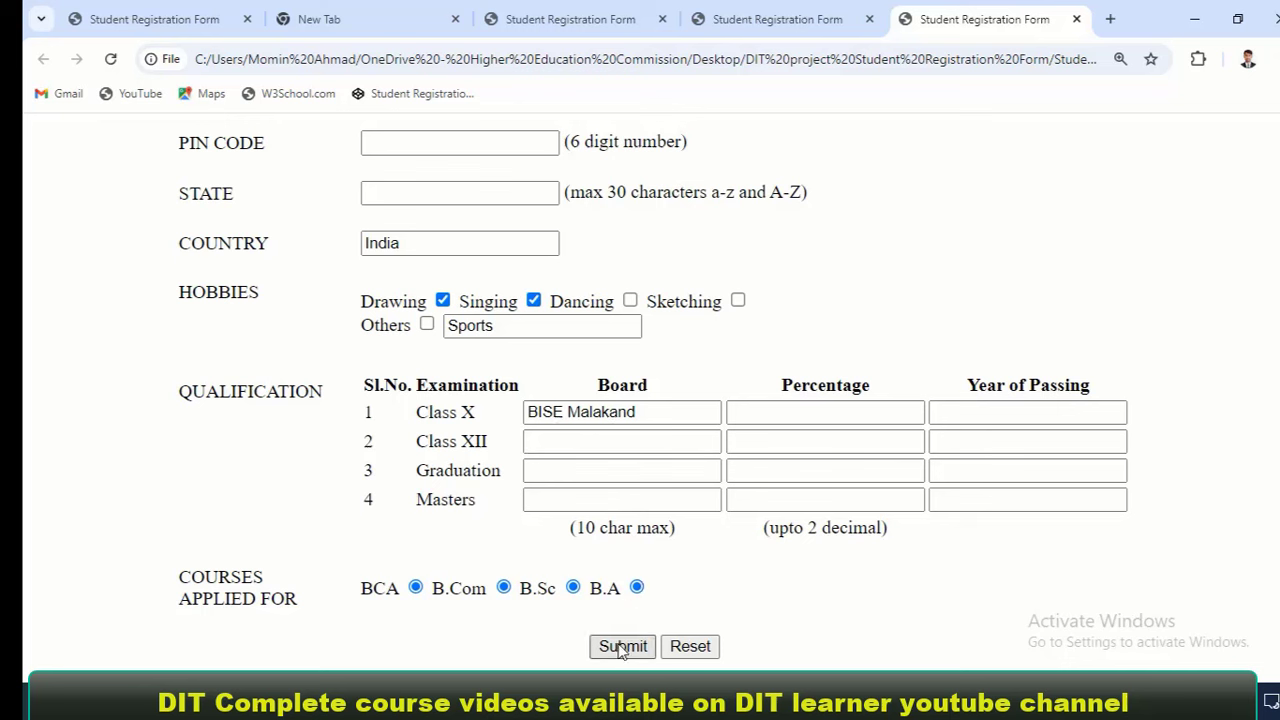
Review the filled-in registration form from the name fields down to the Submit and Reset buttons
scroll(577, 480, "up", 5)
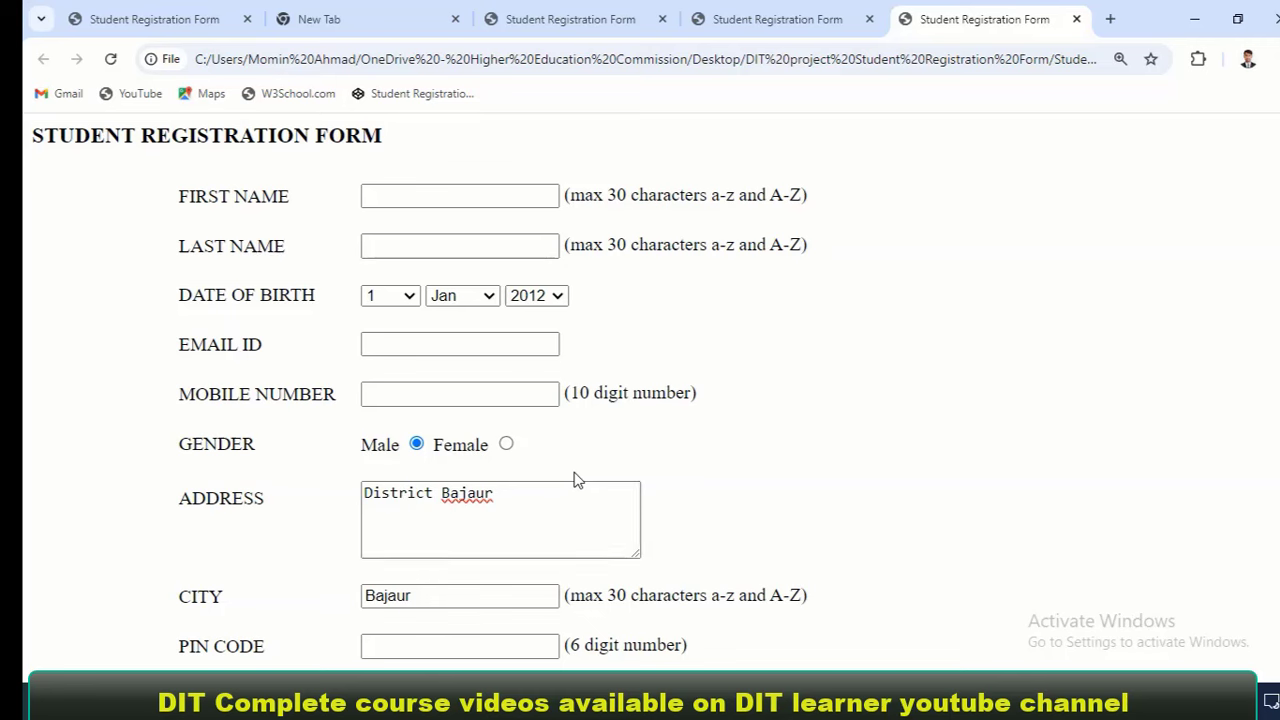
scroll(553, 388, "down", 5)
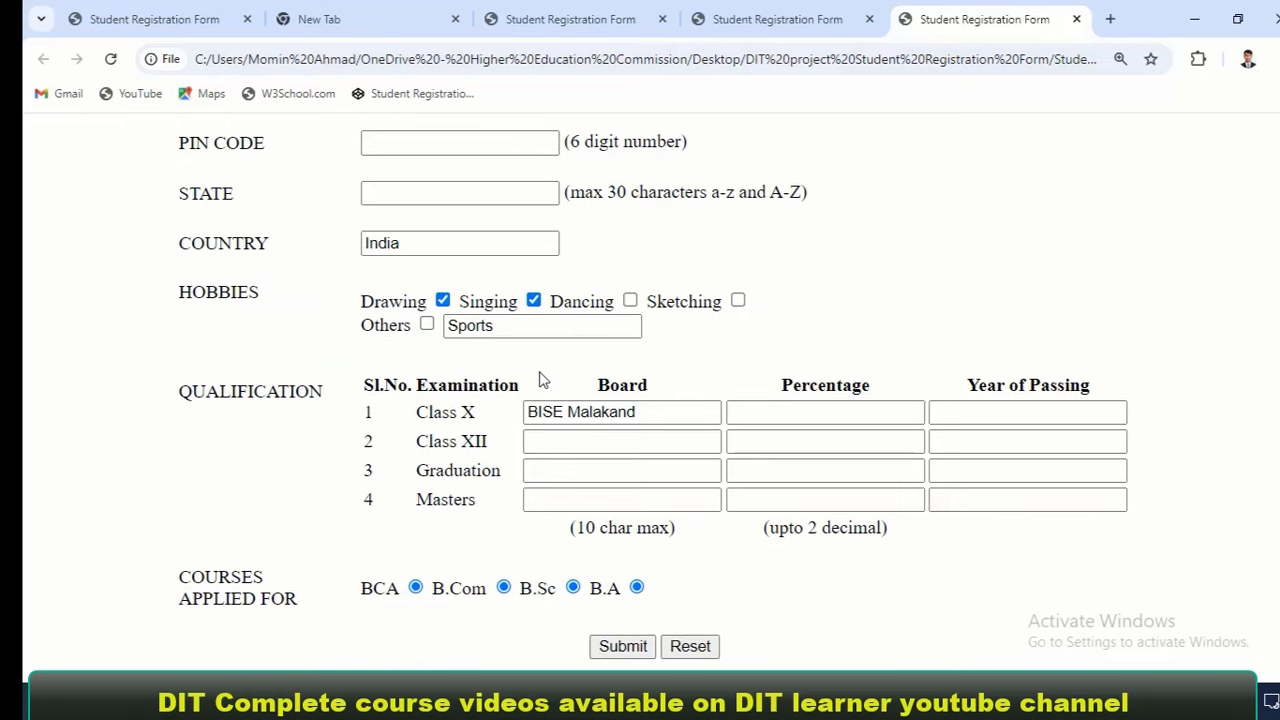
scroll(540, 380, "up", 1)
scroll(539, 377, "up", 4)
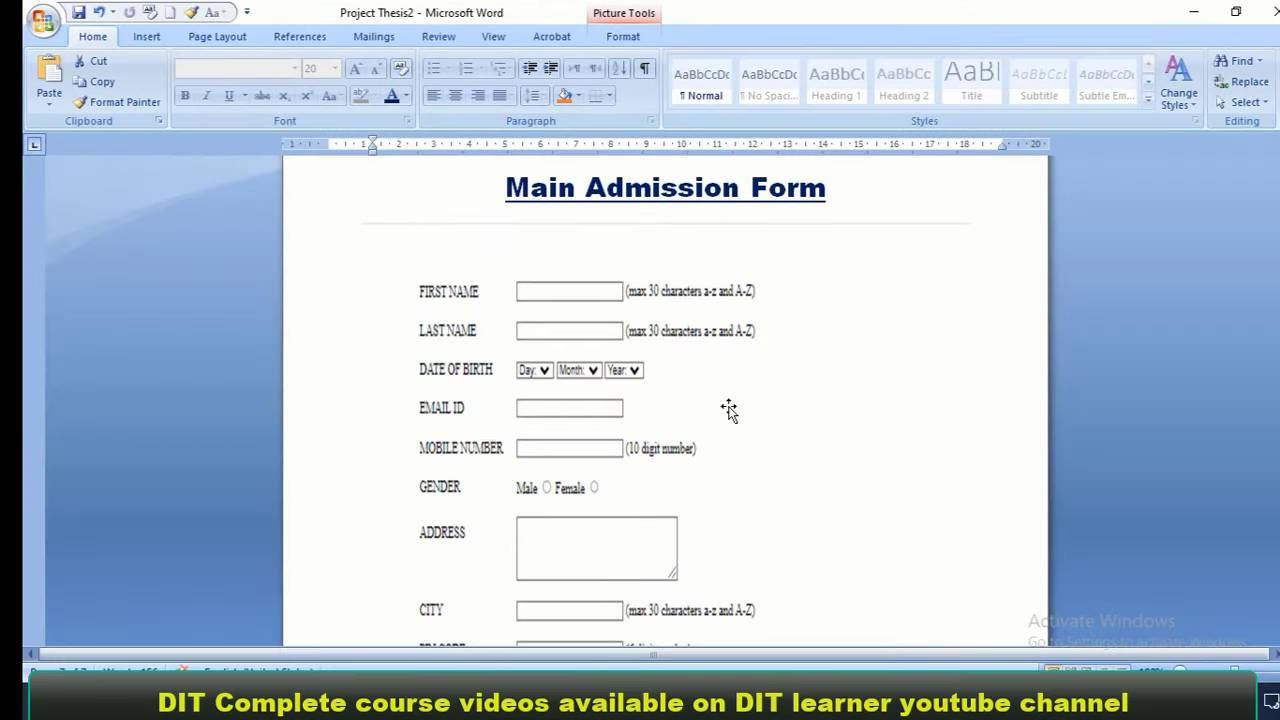
Go back through the Word thesis from the Main Admission Form page to the 2nd Semester line on the cover page
scroll(729, 409, "up", 15)
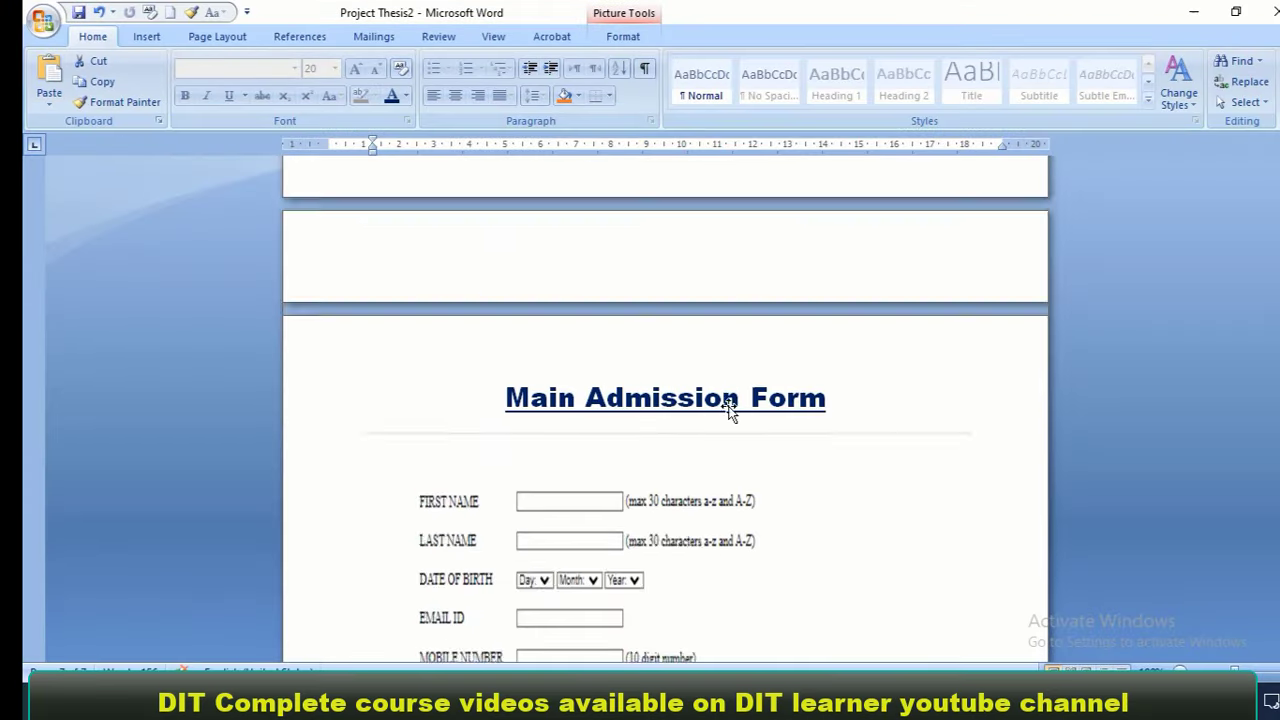
scroll(729, 409, "up", 20)
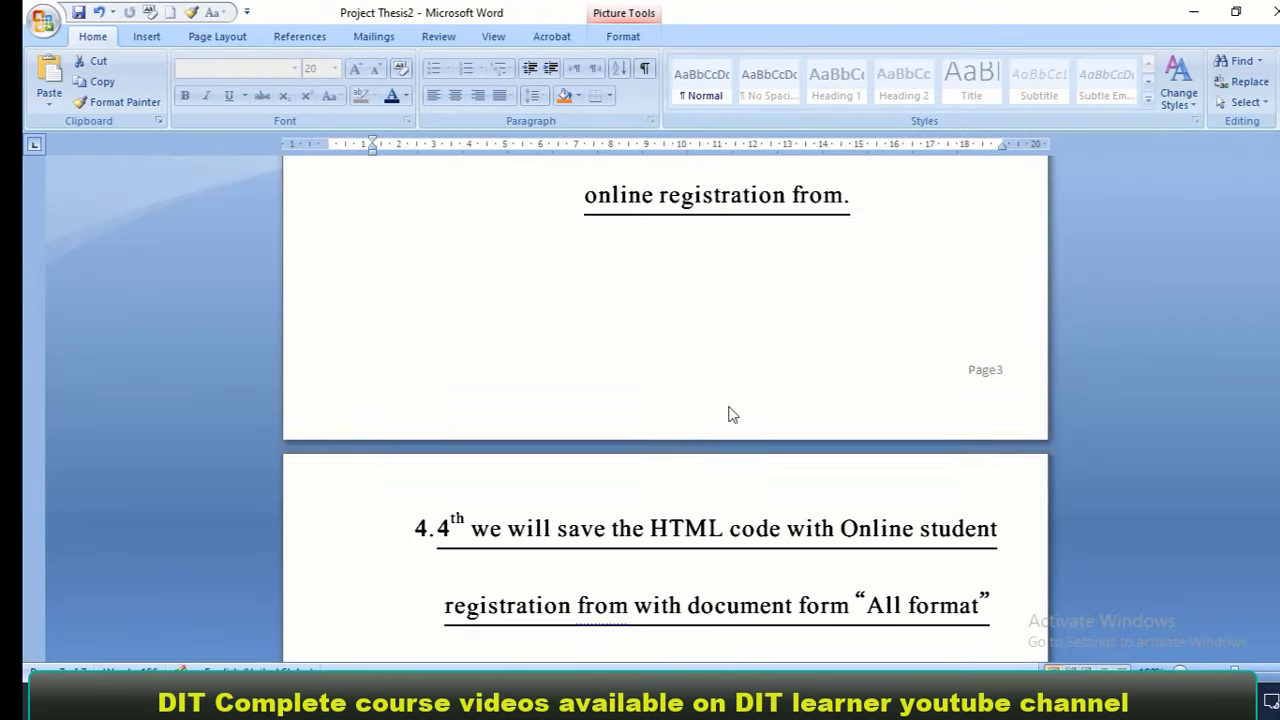
scroll(729, 407, "up", 6)
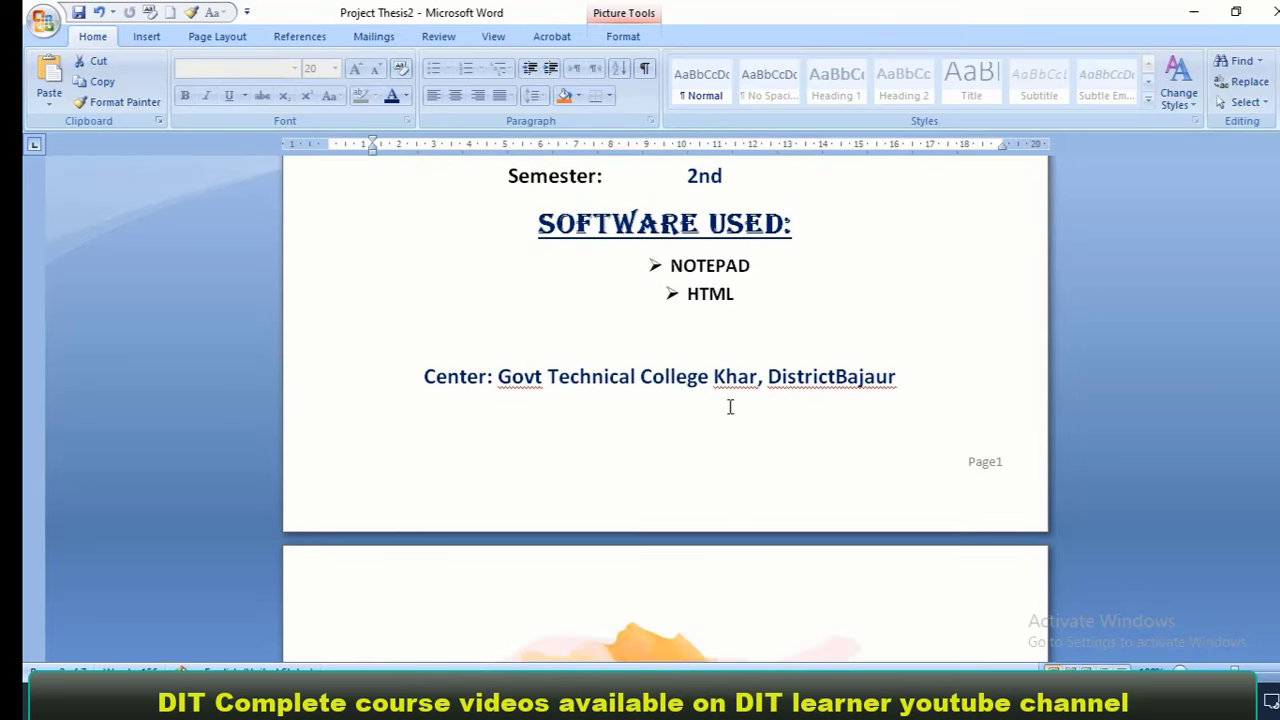
scroll(729, 407, "up", 8)
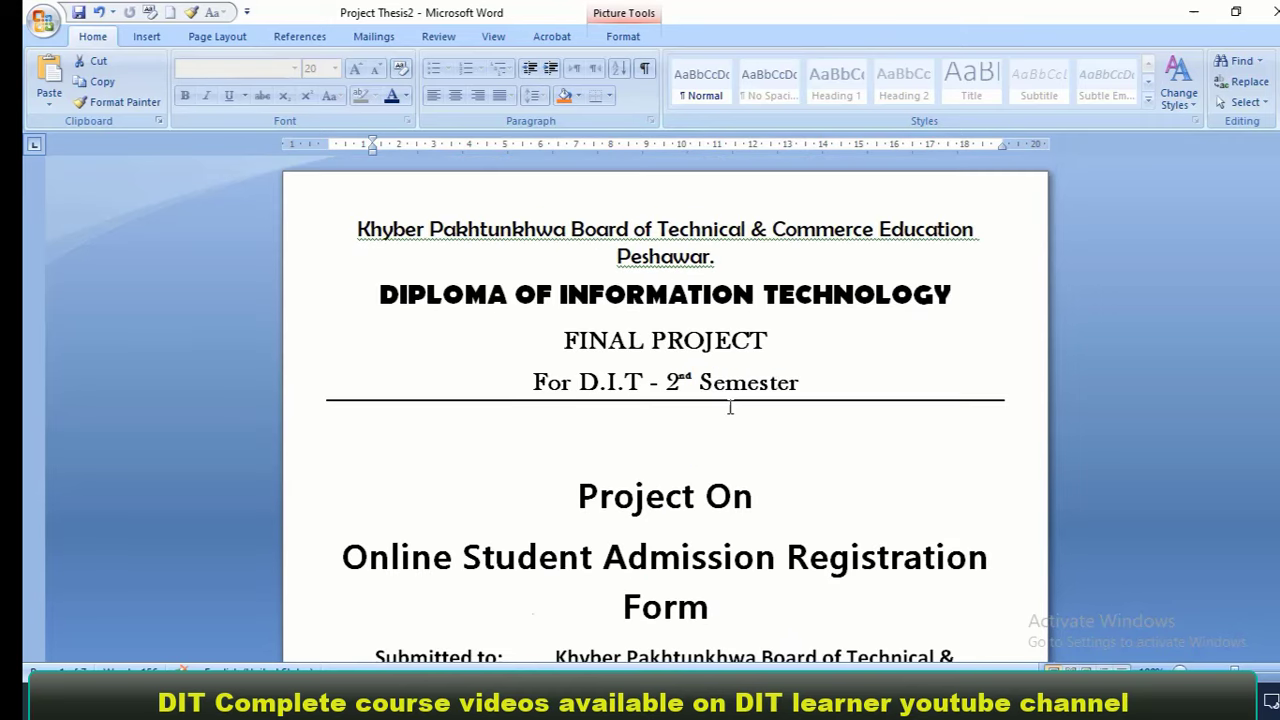
left_click(682, 379)
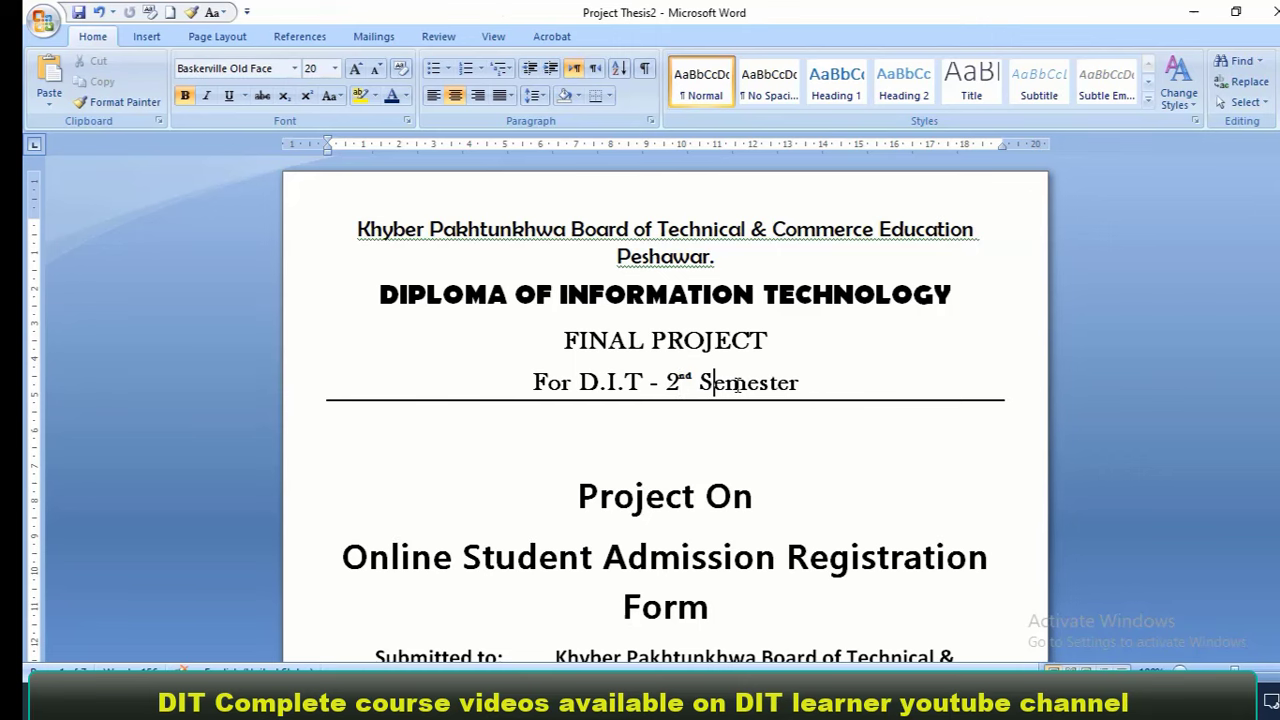
Look over the thesis cover page down to the start of the second page and return to the project title
scroll(740, 388, "down", 8)
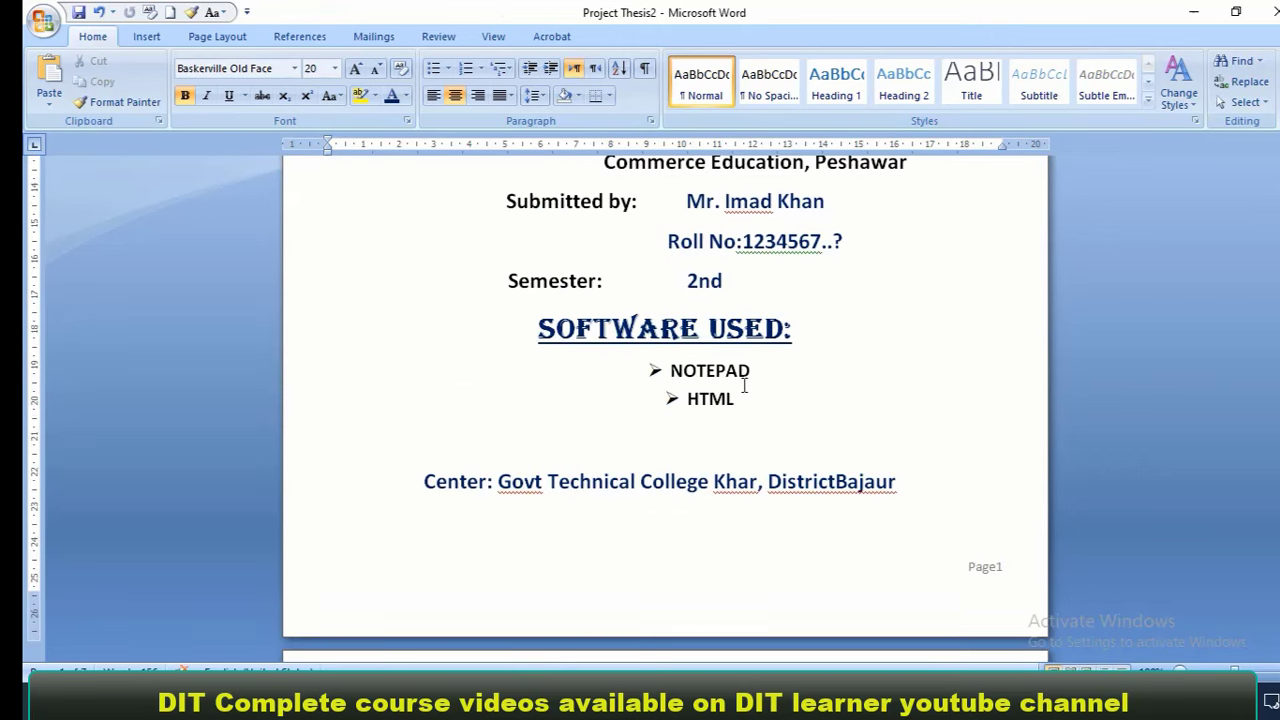
scroll(748, 383, "down", 4)
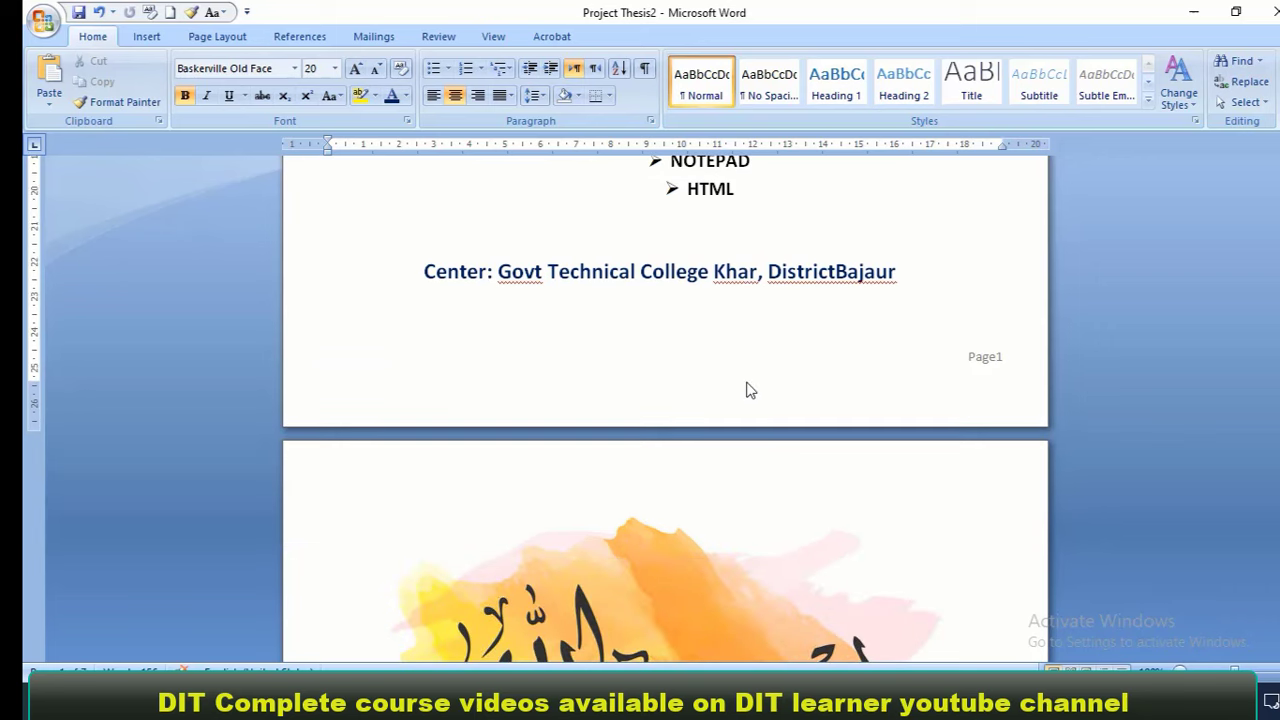
scroll(748, 383, "up", 8)
scroll(790, 450, "up", 4)
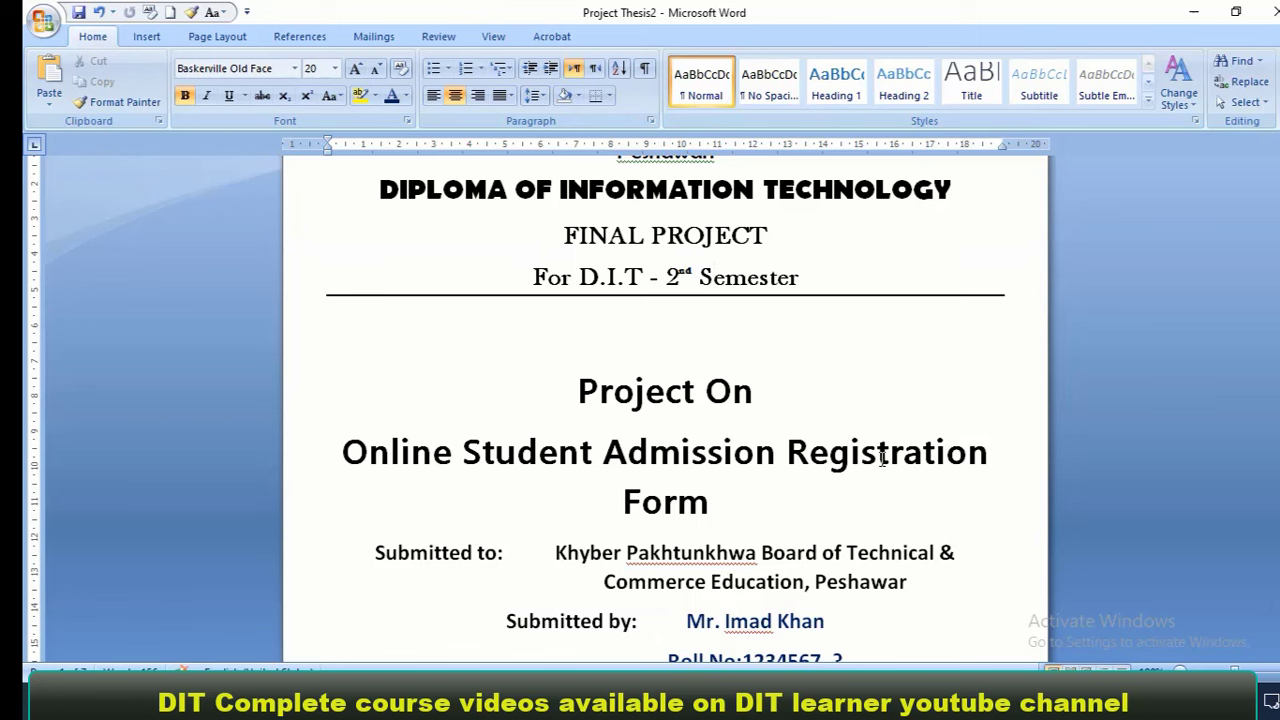
Highlight the submitter's name and the roll number on the cover page in turn, ending at the Semester line
scroll(850, 458, "down", 2)
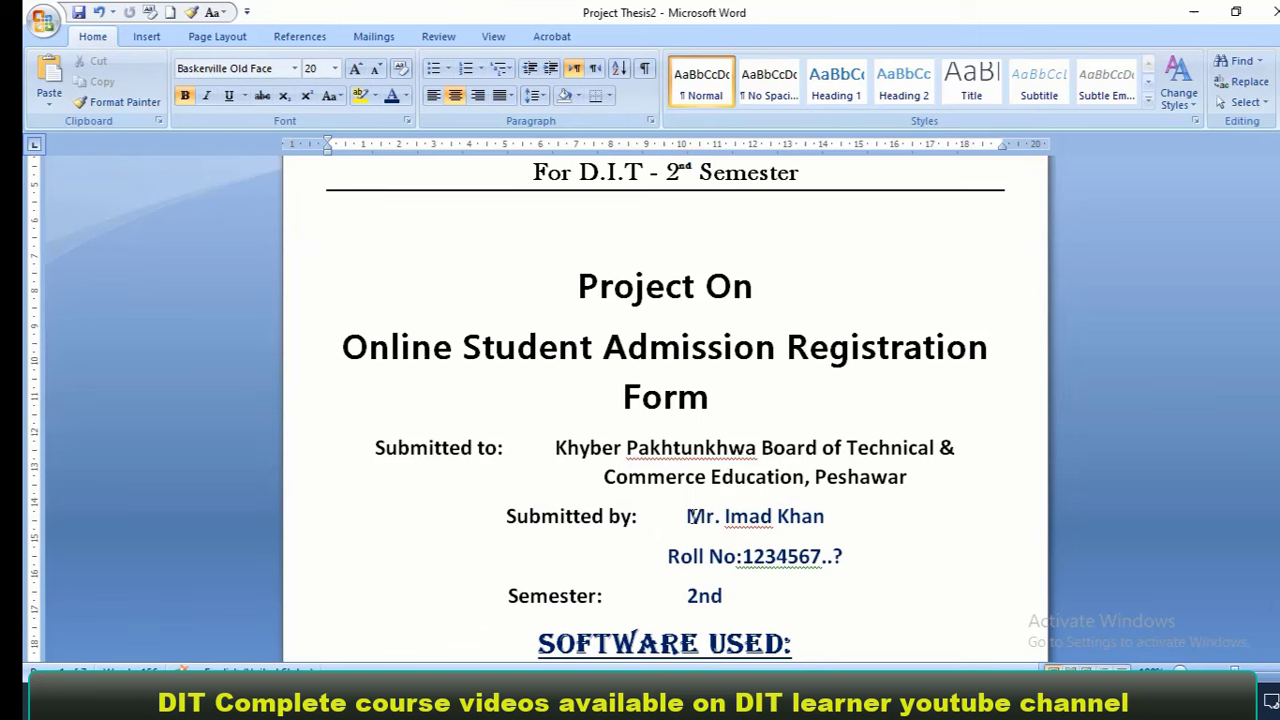
left_click_drag(688, 516, 825, 517)
scroll(809, 538, "down", 2)
left_click_drag(668, 451, 822, 458)
left_click(725, 508)
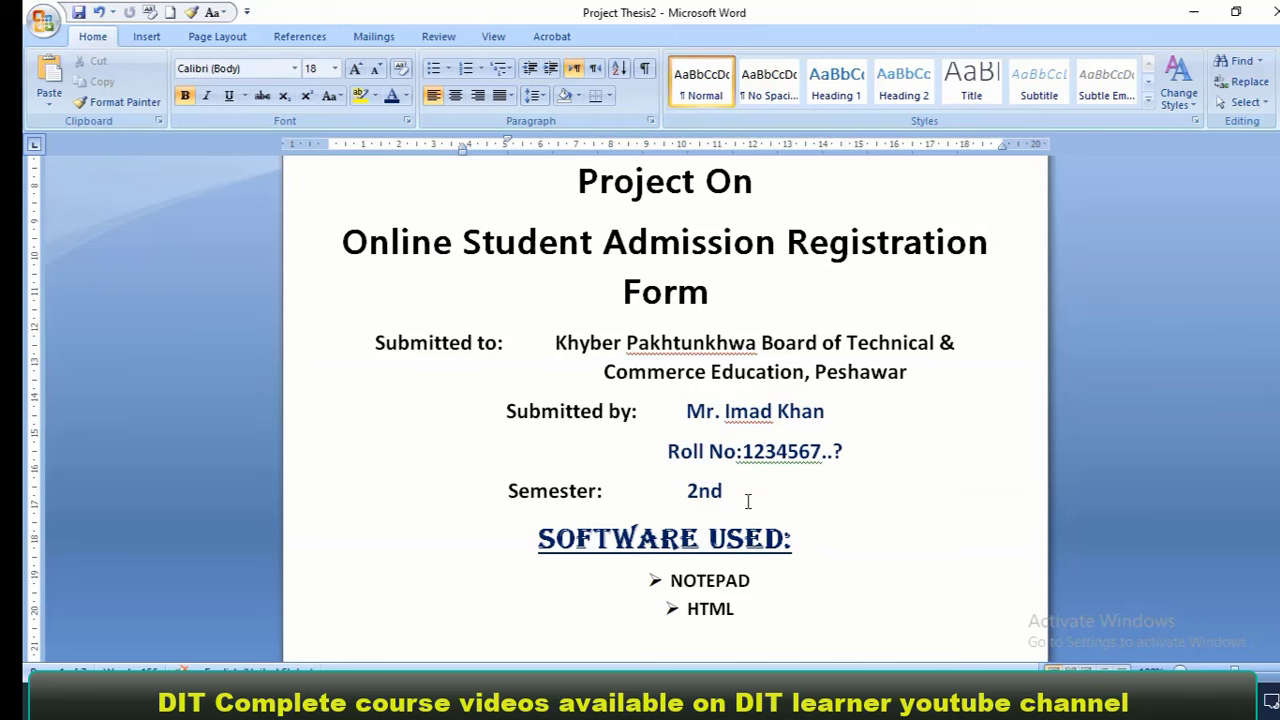
Read on through the thesis from the cover page past the Open Notepad instructions to the Date Of Birth part of the HTML code
scroll(748, 500, "down", 20)
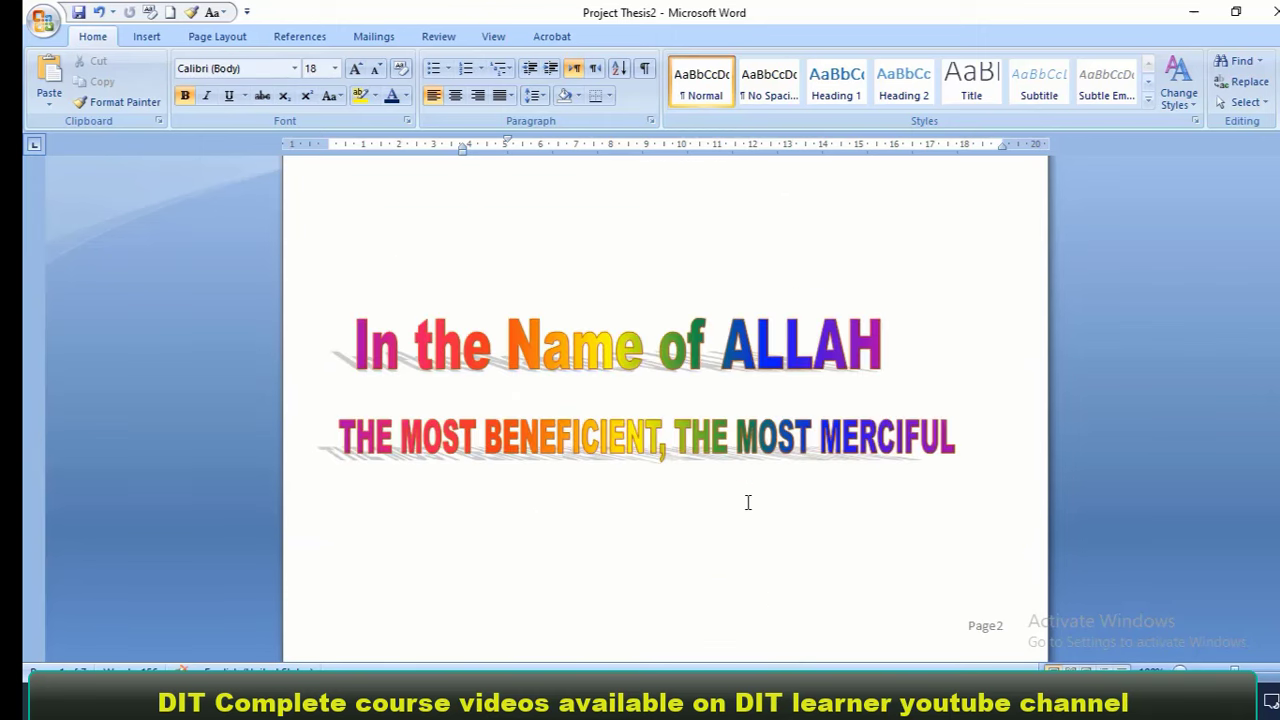
scroll(748, 503, "down", 3)
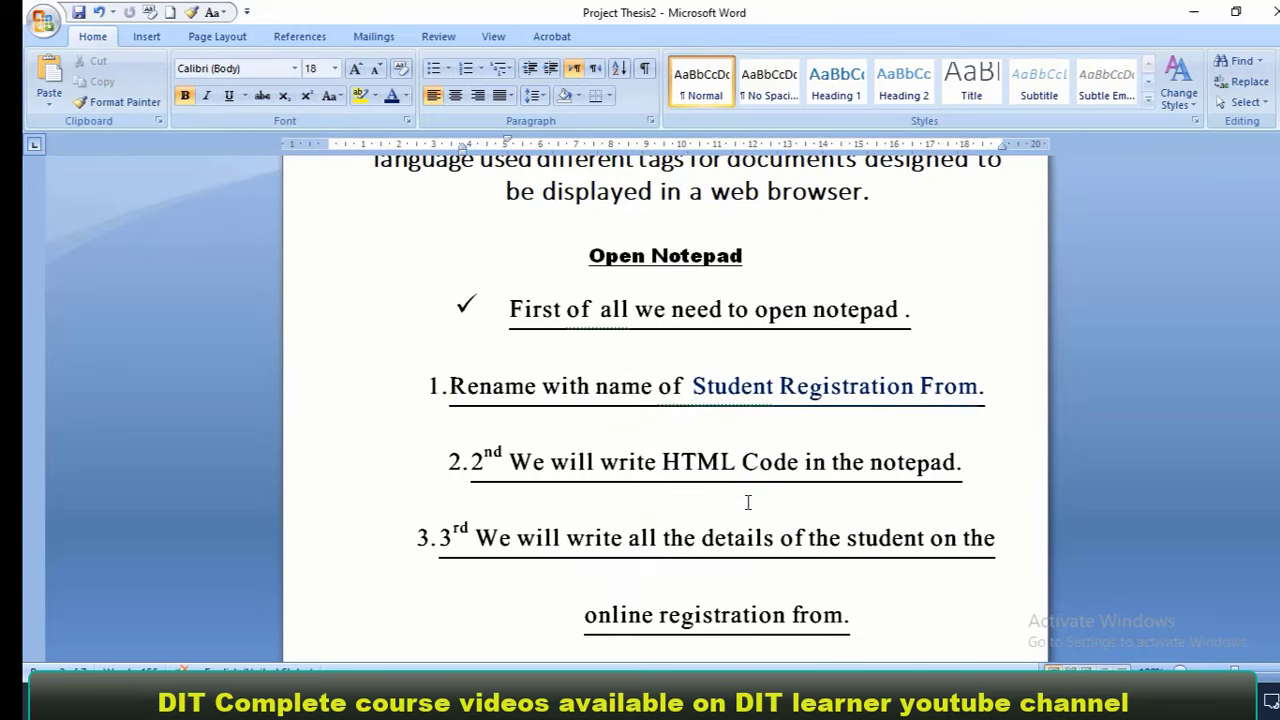
scroll(748, 503, "down", 15)
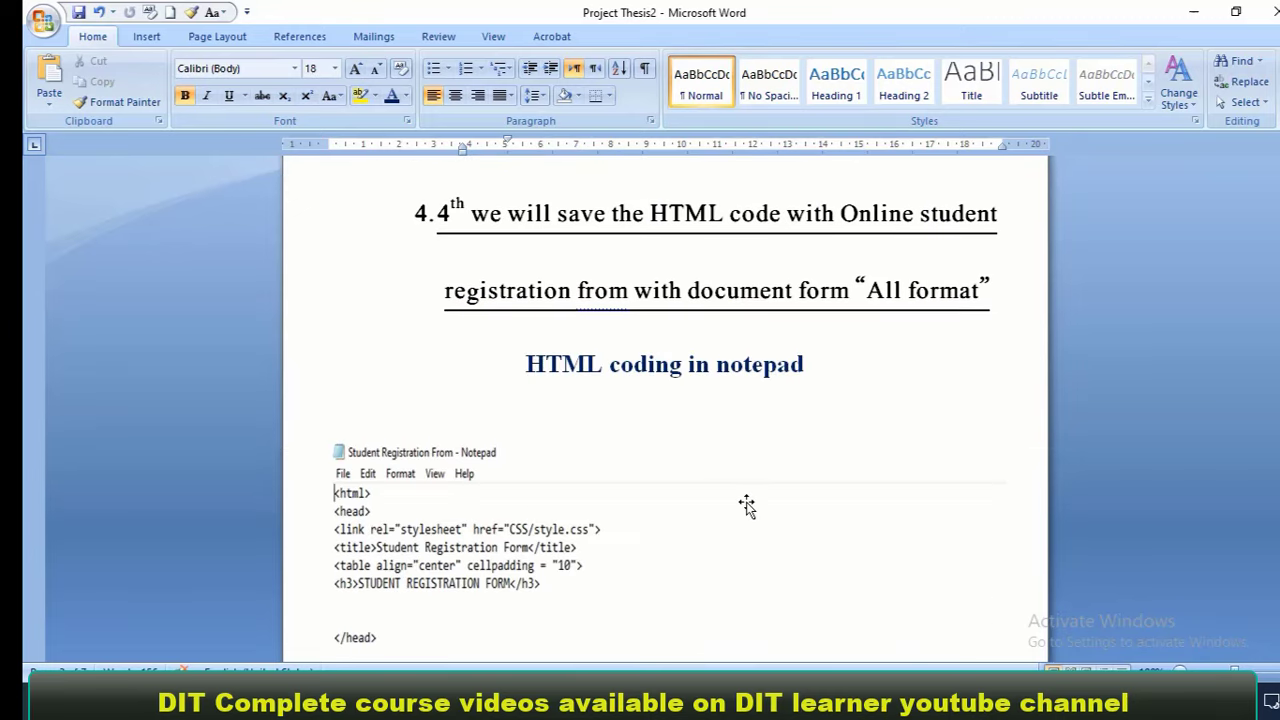
scroll(748, 503, "down", 4)
scroll(747, 506, "down", 1)
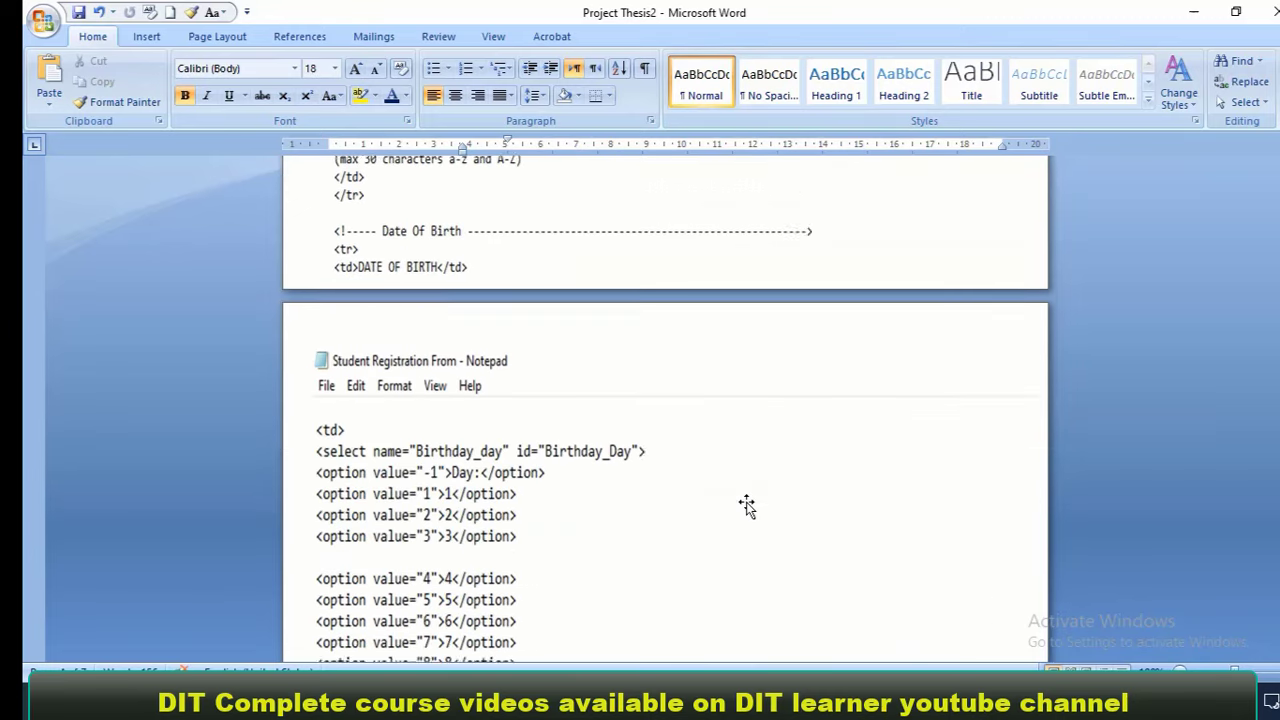